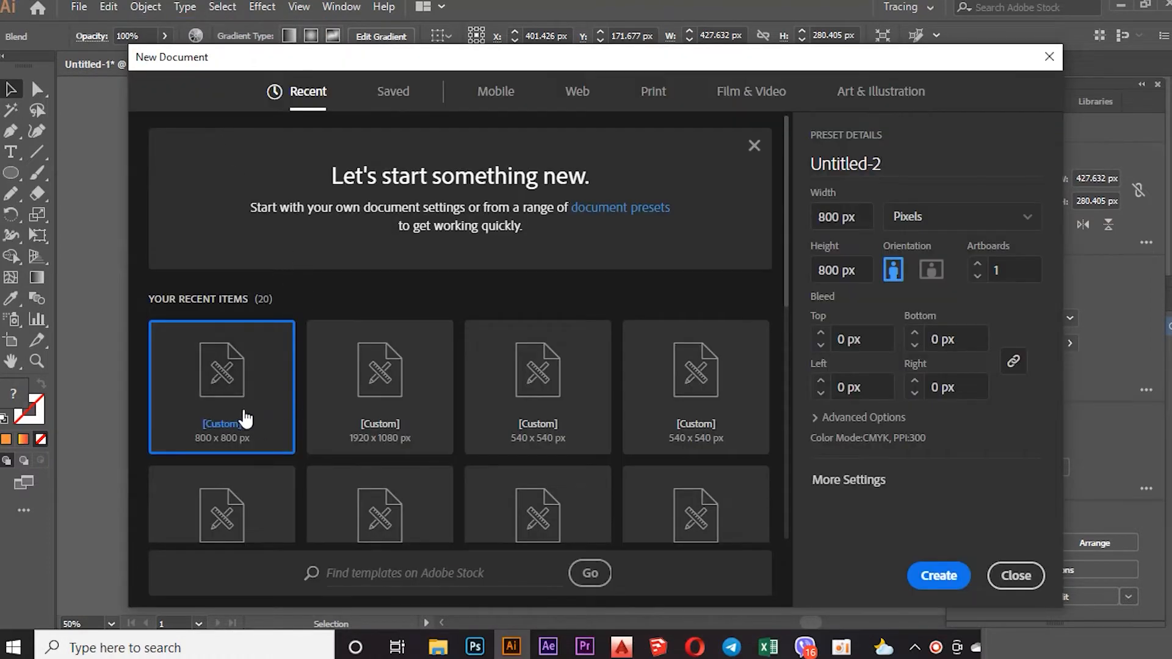
# Create a new 800 x 800 px document and draw a rectangle covering the whole artboard
pyautogui.click(937, 576)
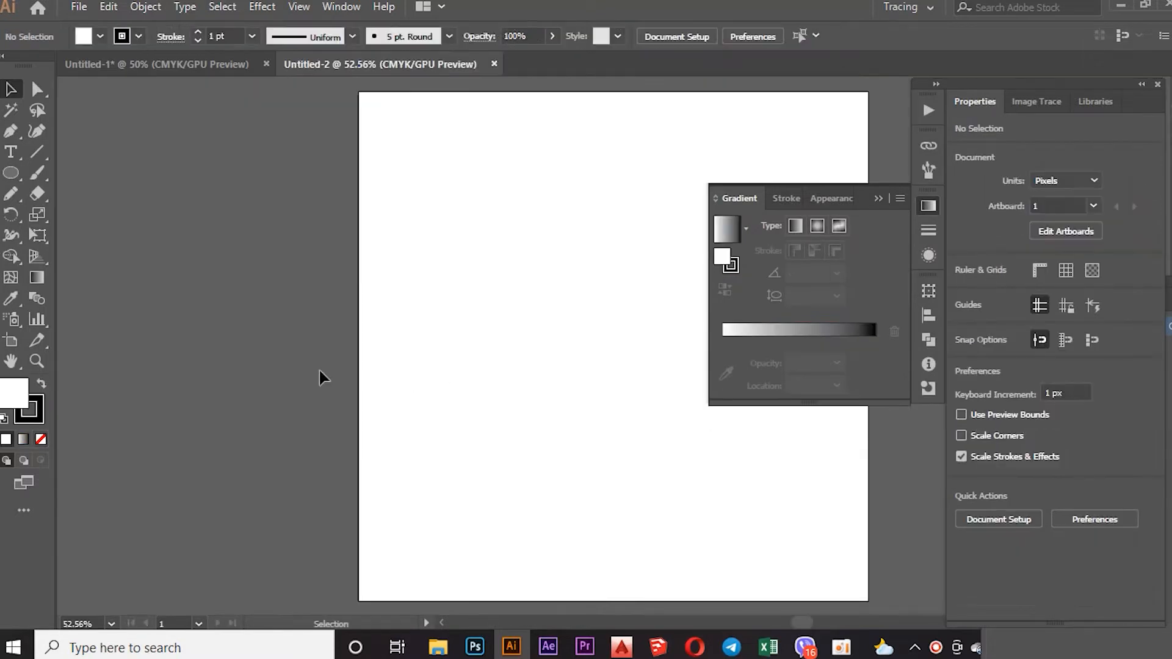
pyautogui.moveTo(807, 617); pyautogui.dragTo(819, 617)
pyautogui.moveTo(11, 173); pyautogui.dragTo(63, 176)
pyautogui.press('m')
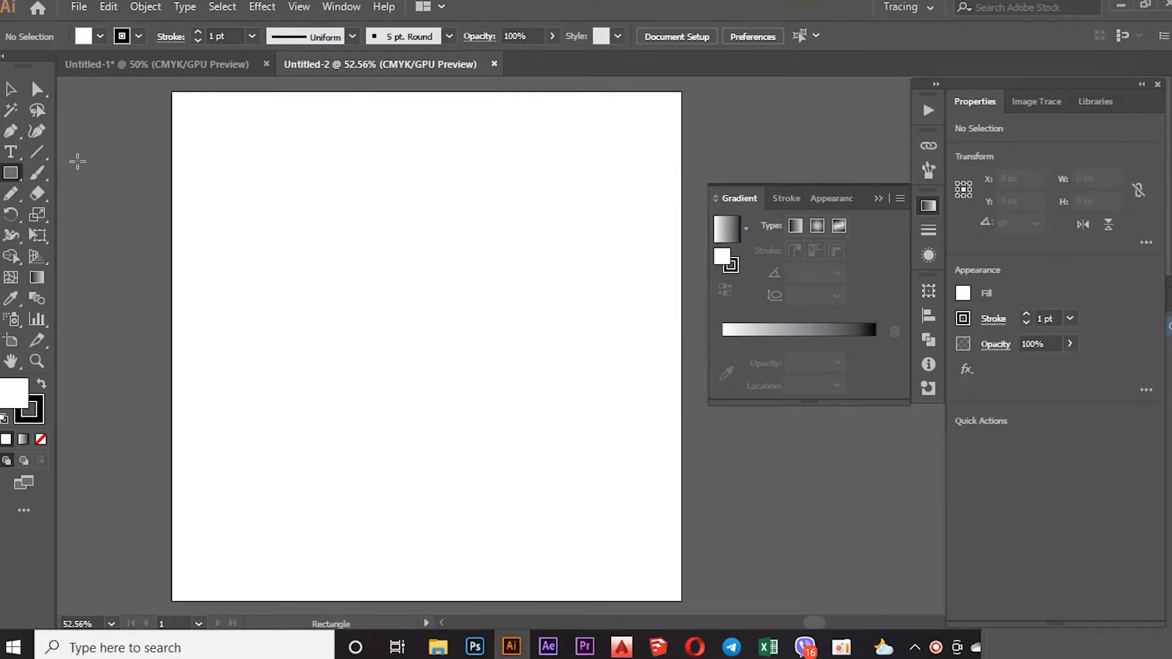
pyautogui.moveTo(172, 92); pyautogui.dragTo(680, 601)
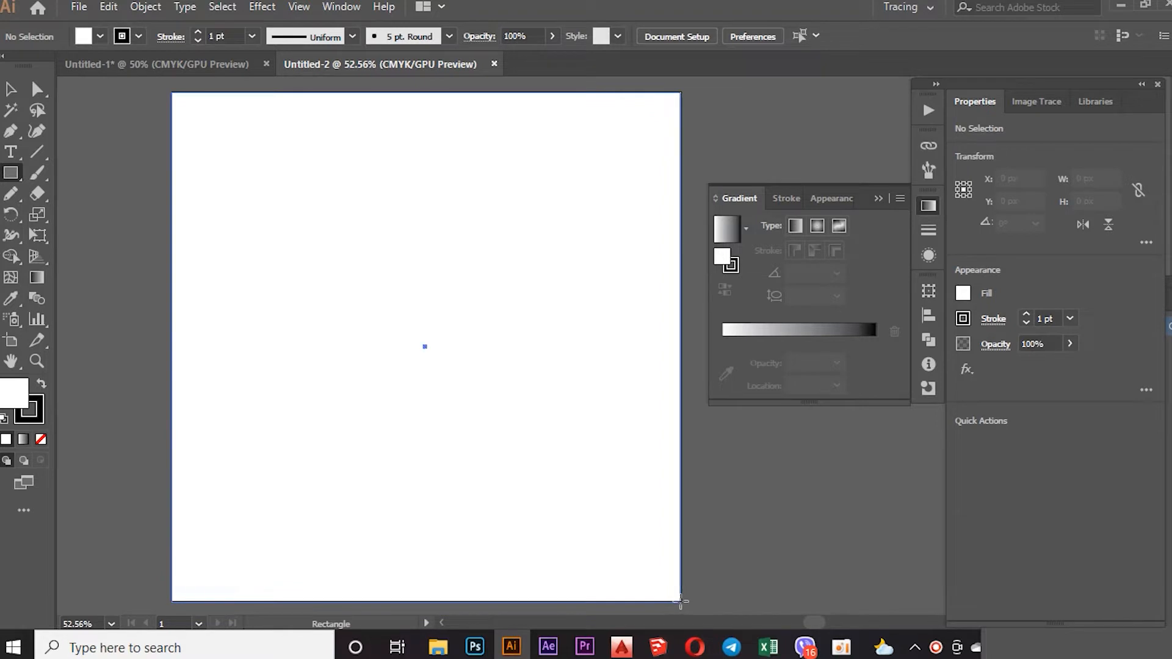
# Remove the rectangle's stroke, fill it with dark gray, and deselect it
pyautogui.click(139, 36)
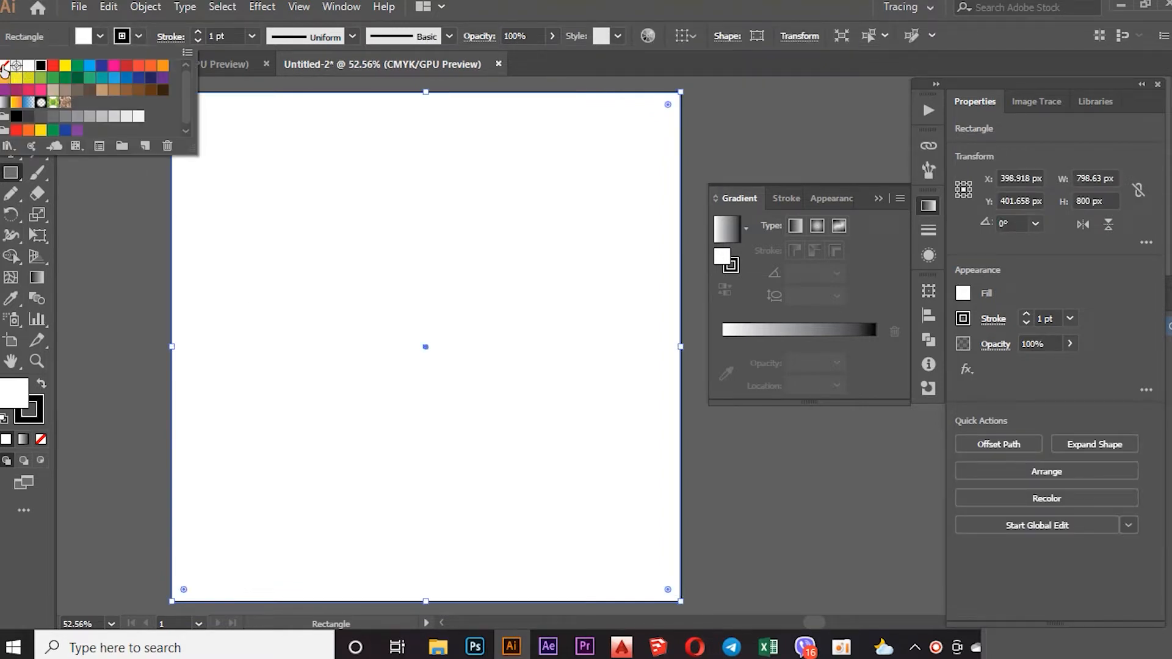
pyautogui.click(5, 65)
pyautogui.click(83, 36)
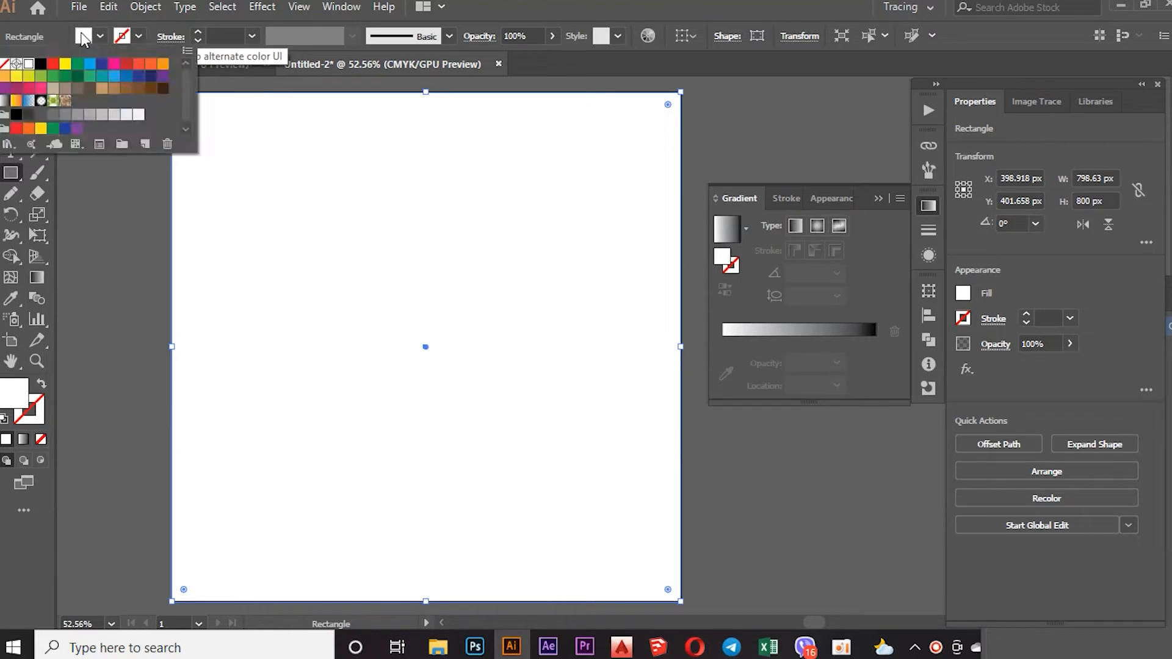
pyautogui.click(29, 115)
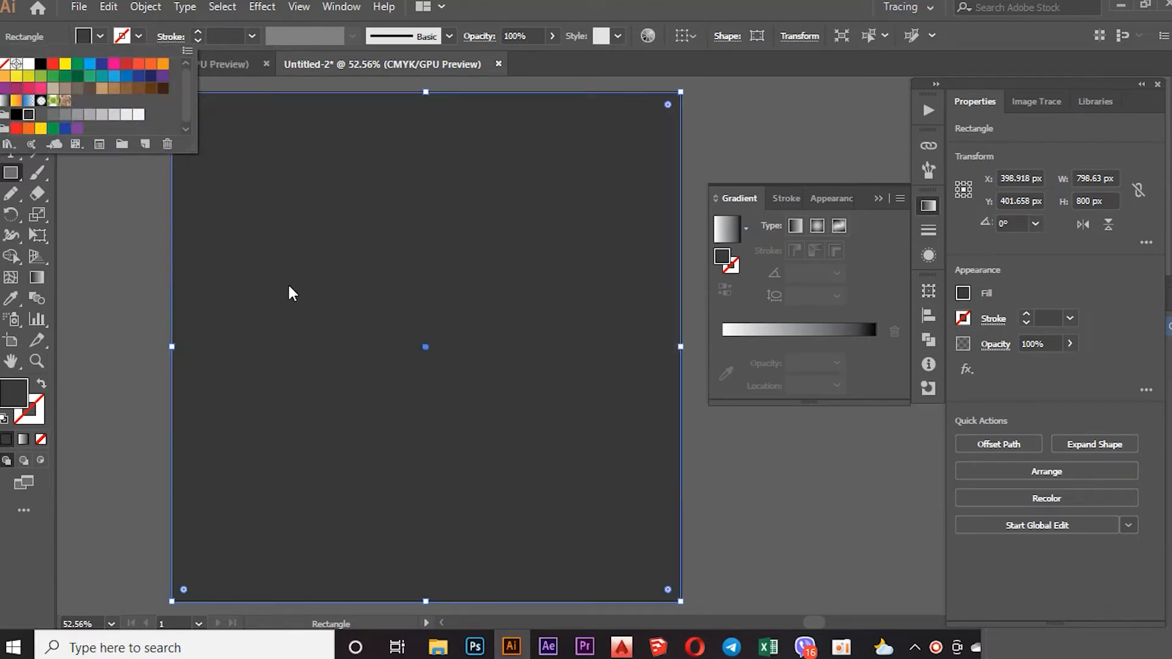
pyautogui.click(149, 269)
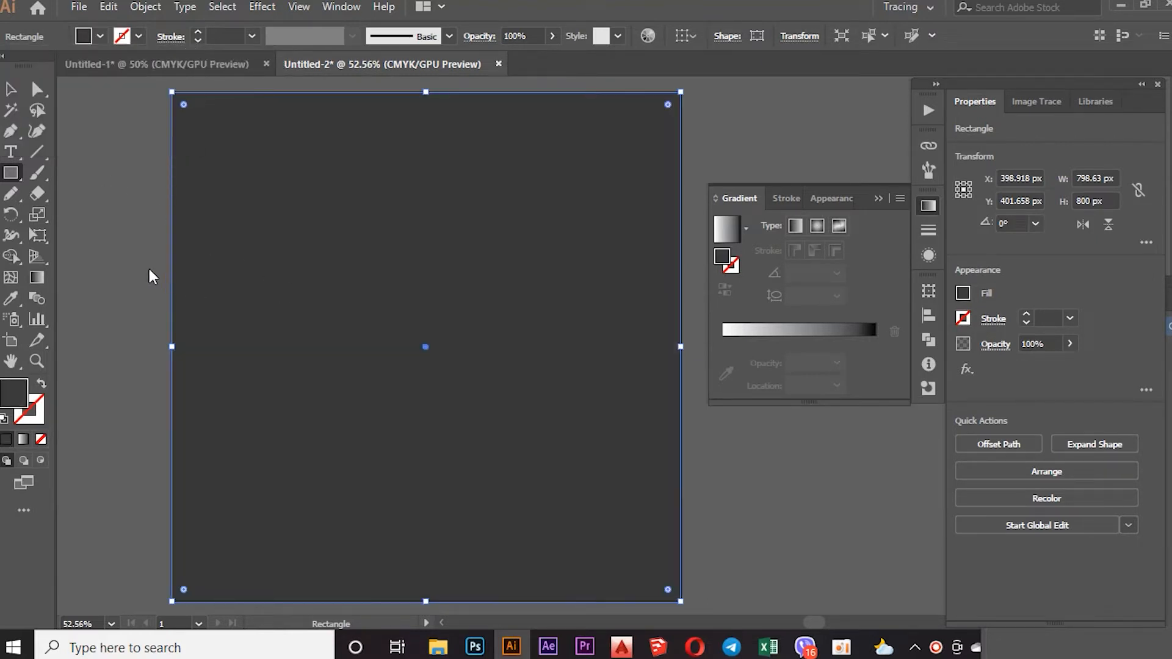
pyautogui.click(8, 90)
pyautogui.click(124, 211)
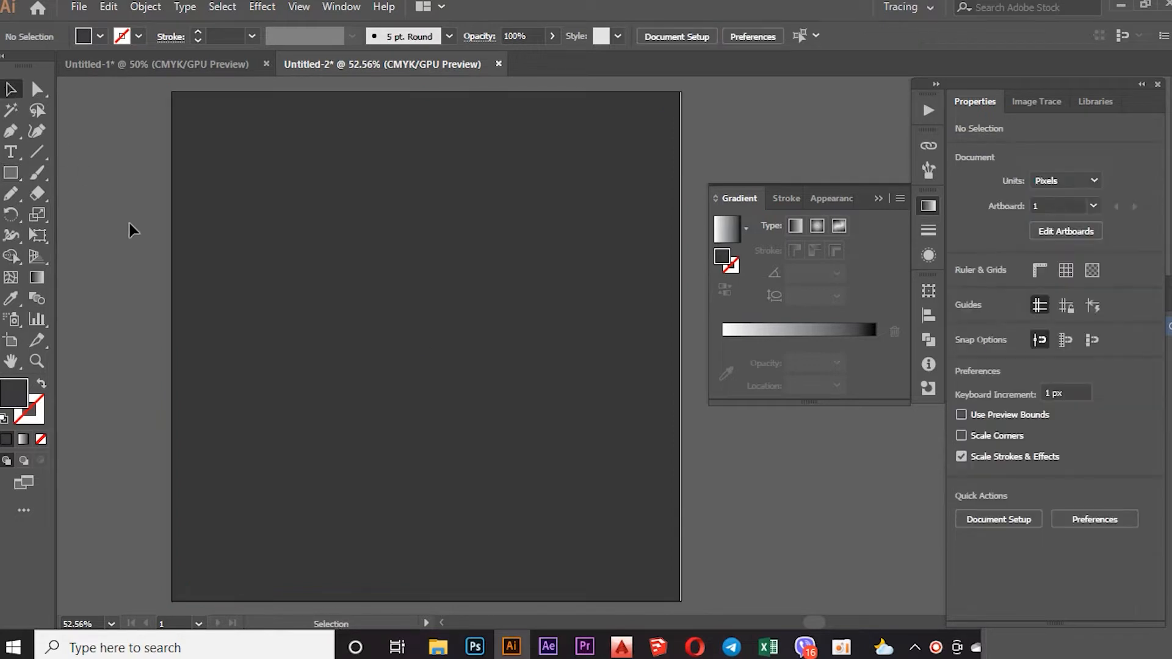
# Nudge the gray background rectangle 1 px to the right and lock it
pyautogui.click(397, 288)
pyautogui.press('Right')
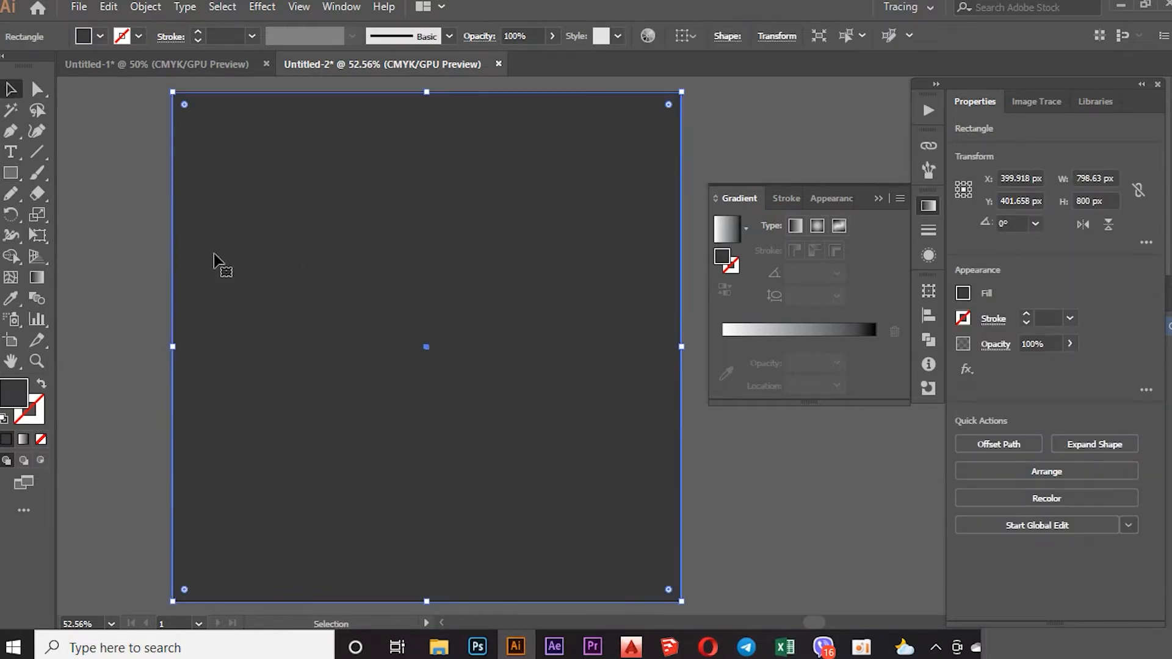
pyautogui.click(133, 183)
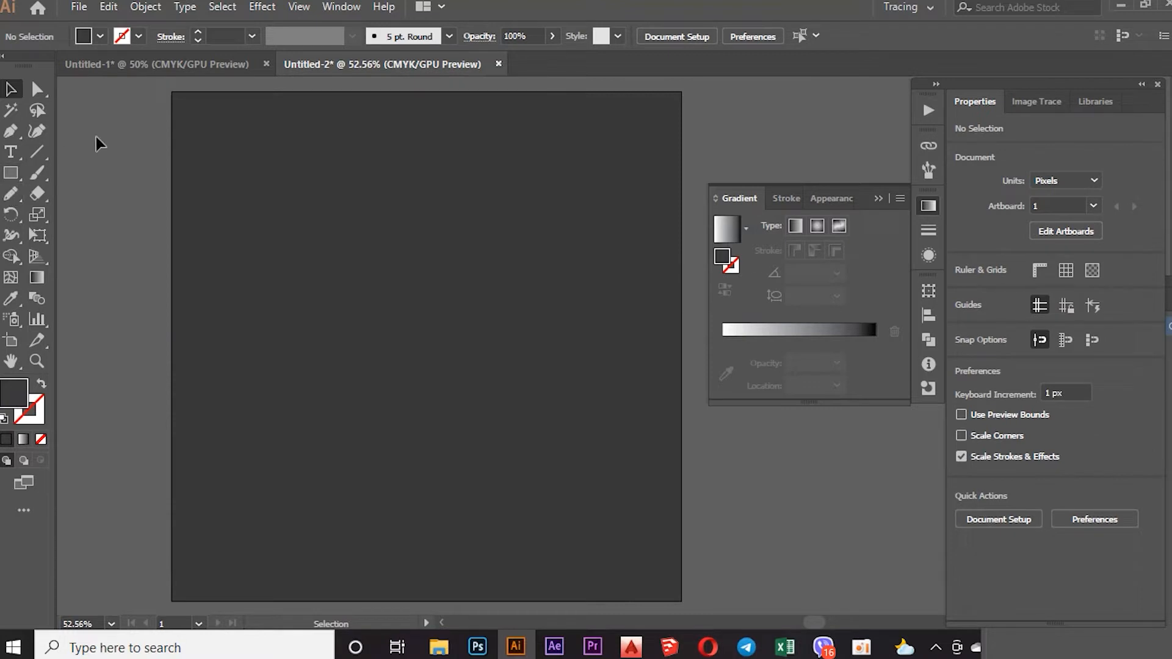
pyautogui.click(238, 209)
pyautogui.click(145, 6)
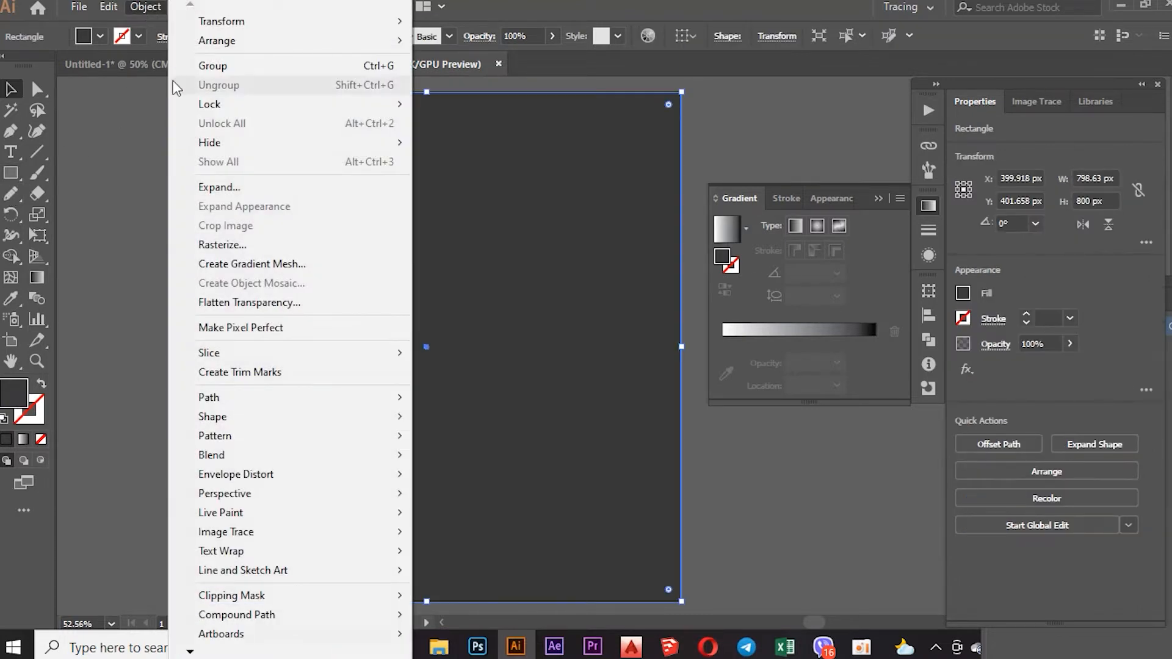
pyautogui.moveTo(209, 107)
pyautogui.click(468, 110)
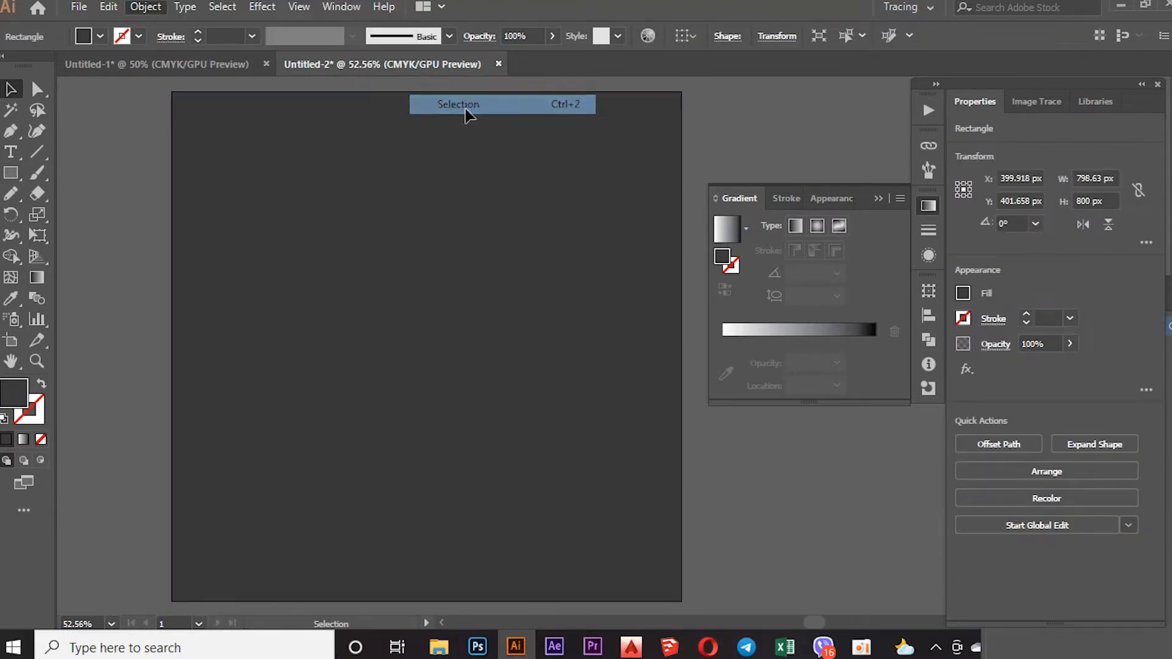
# Draw a circle about 55 px wide in the artboard's upper left area and fill it with the white-to-black linear gradient
pyautogui.click(11, 172)
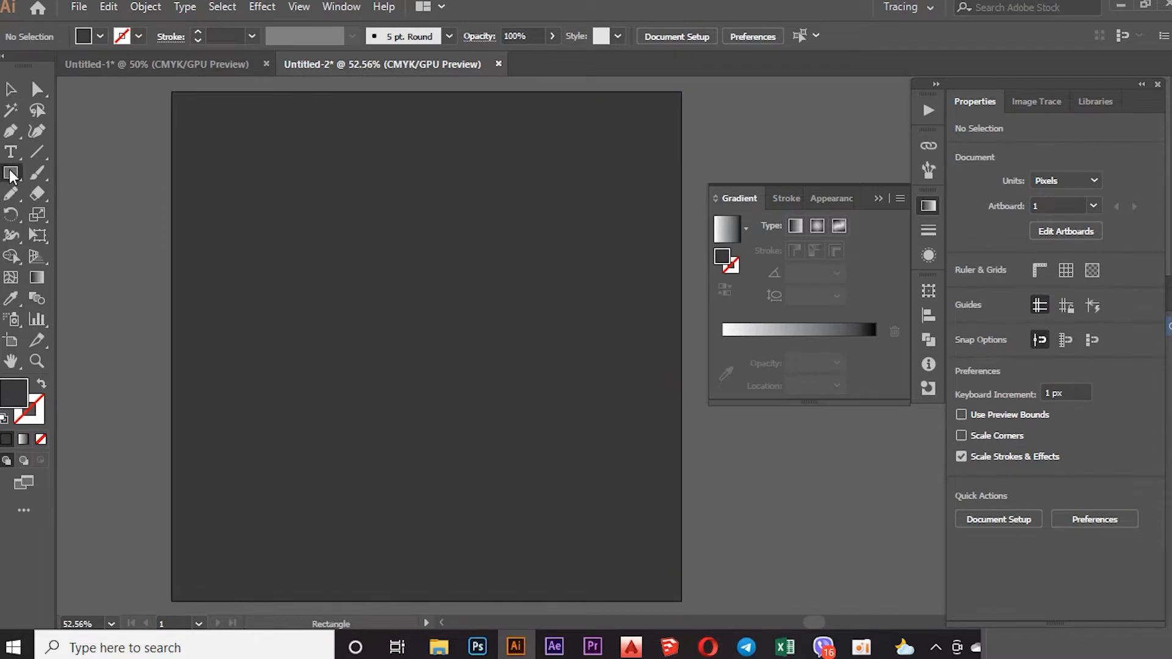
pyautogui.click(88, 216)
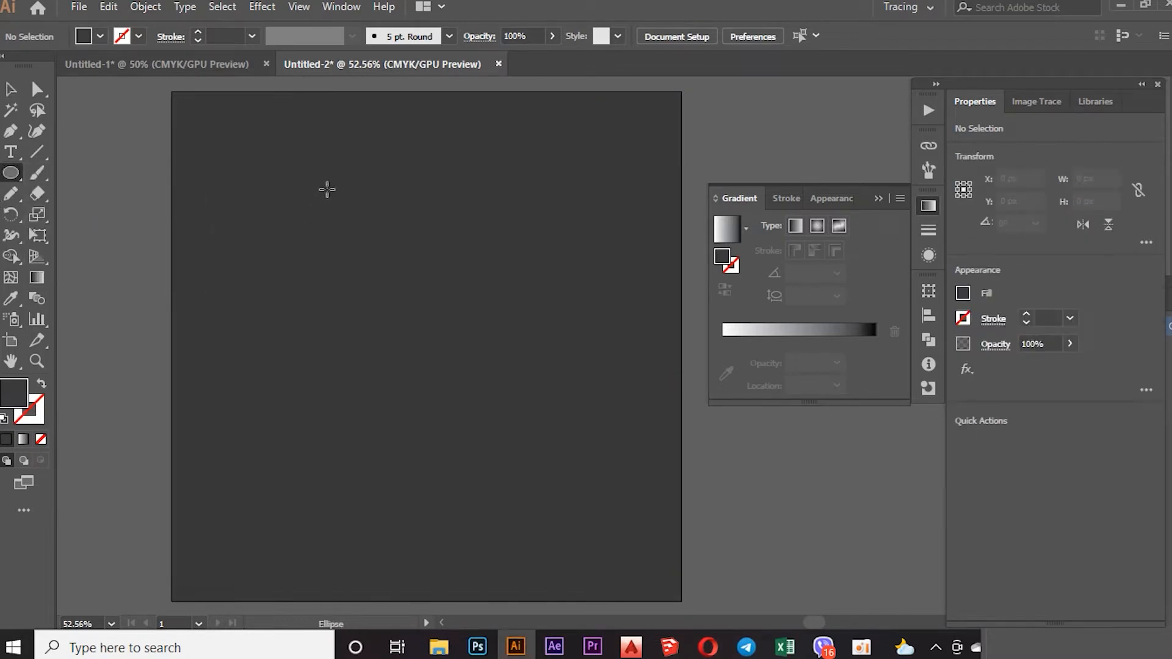
pyautogui.moveTo(288, 172); pyautogui.dragTo(304, 191)
pyautogui.click(100, 36)
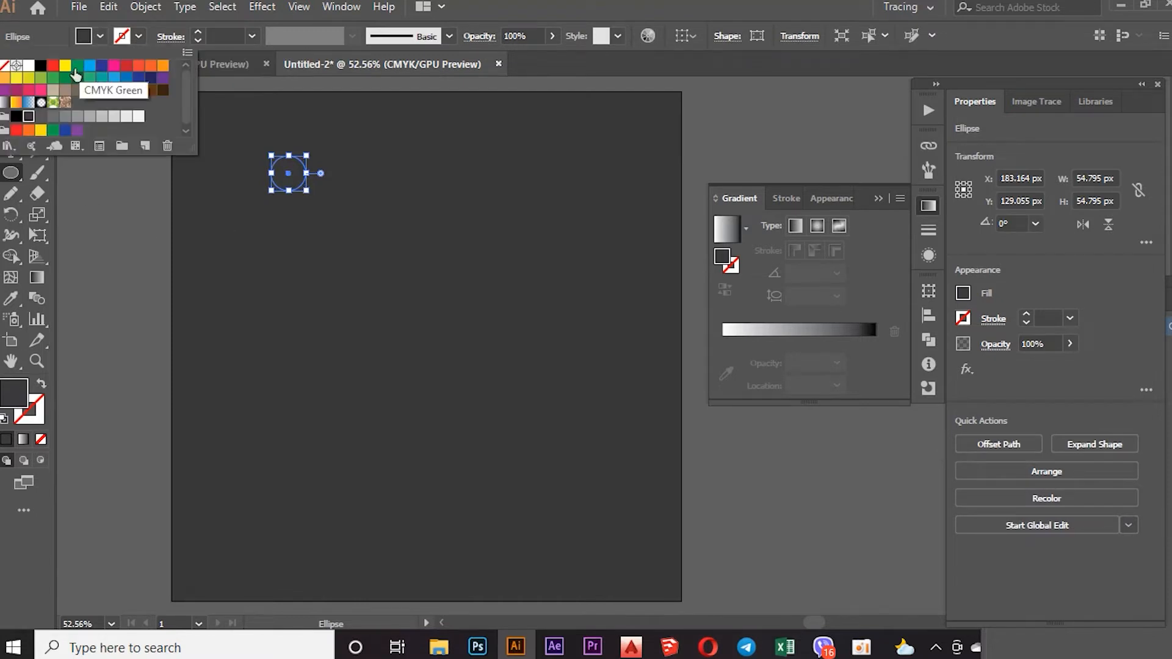
pyautogui.click(3, 102)
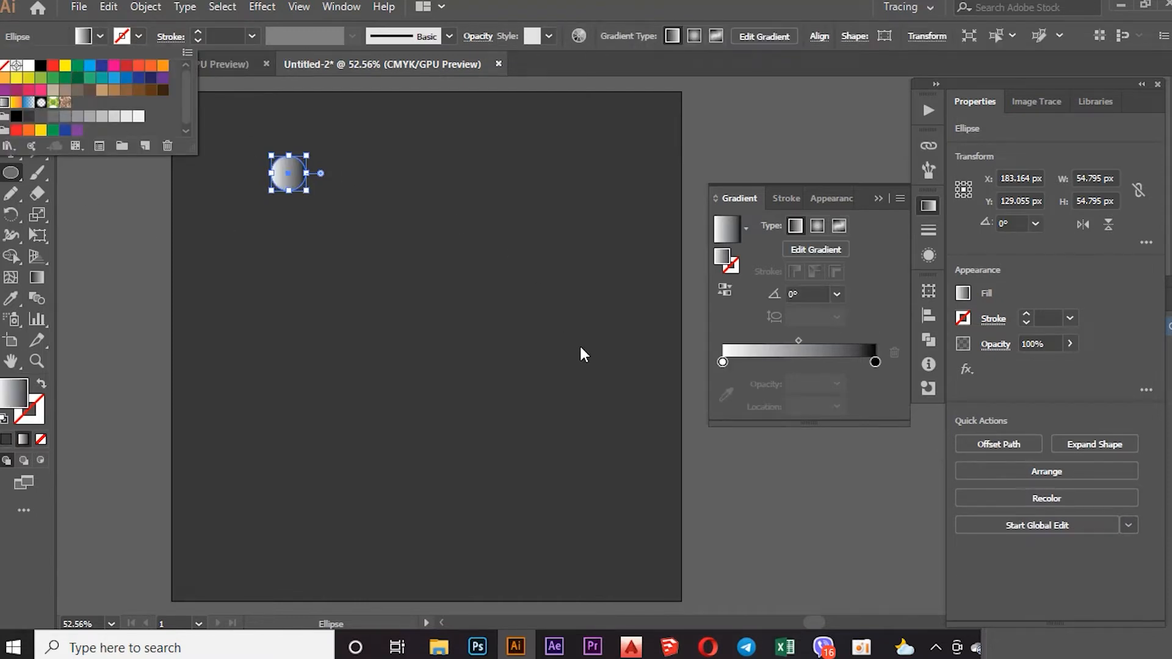
# Recolor the circle's gradient with dark blue at the start stop and orange-red at the end stop
pyautogui.doubleClick(723, 361)
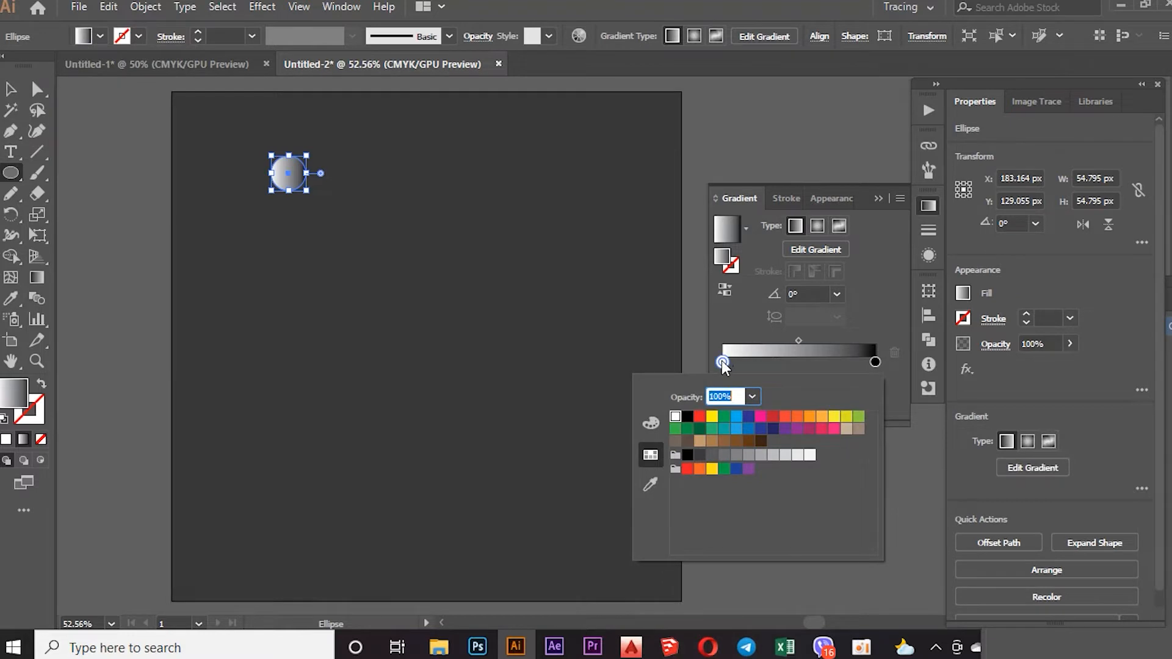
pyautogui.click(748, 417)
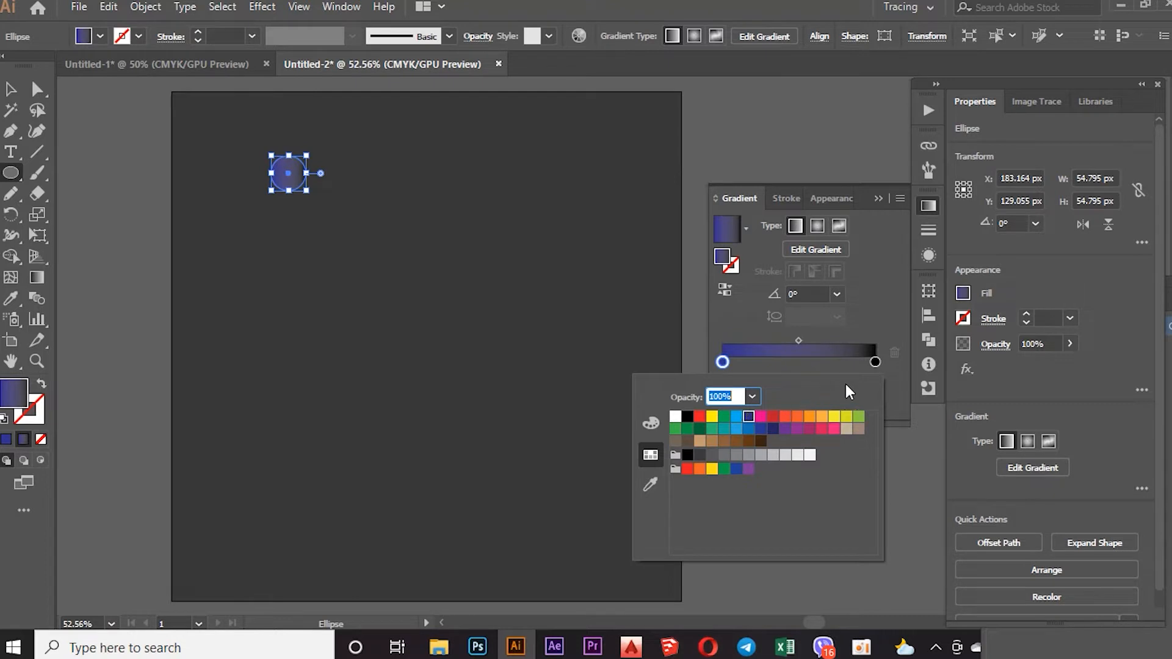
pyautogui.click(876, 362)
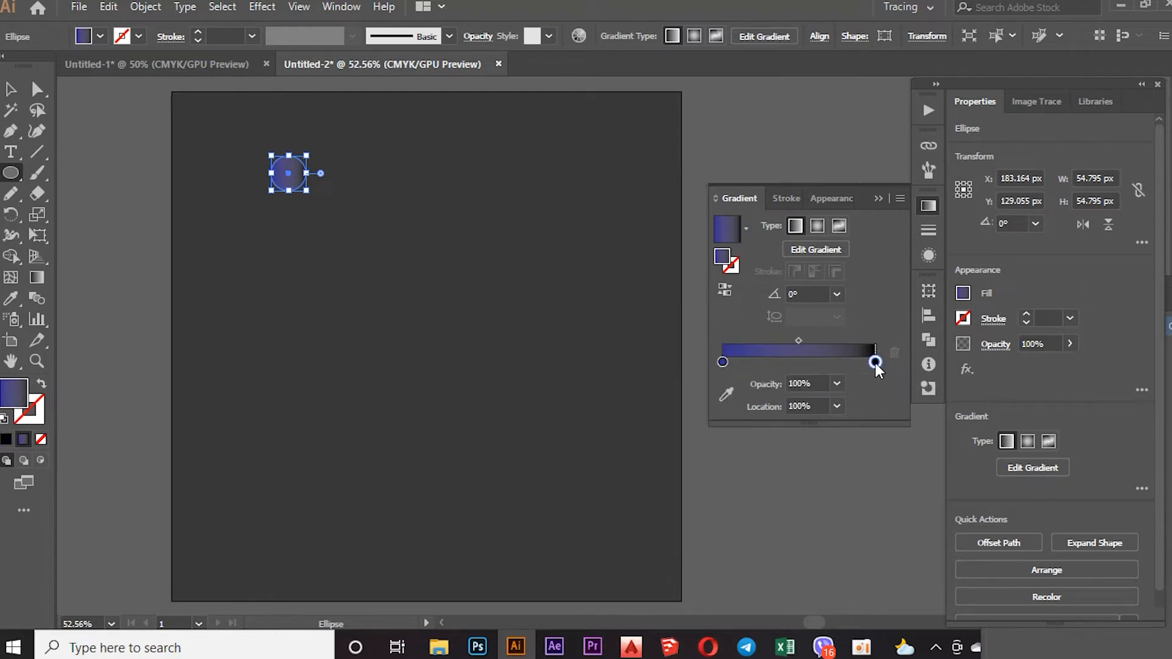
pyautogui.doubleClick(875, 363)
pyautogui.click(737, 415)
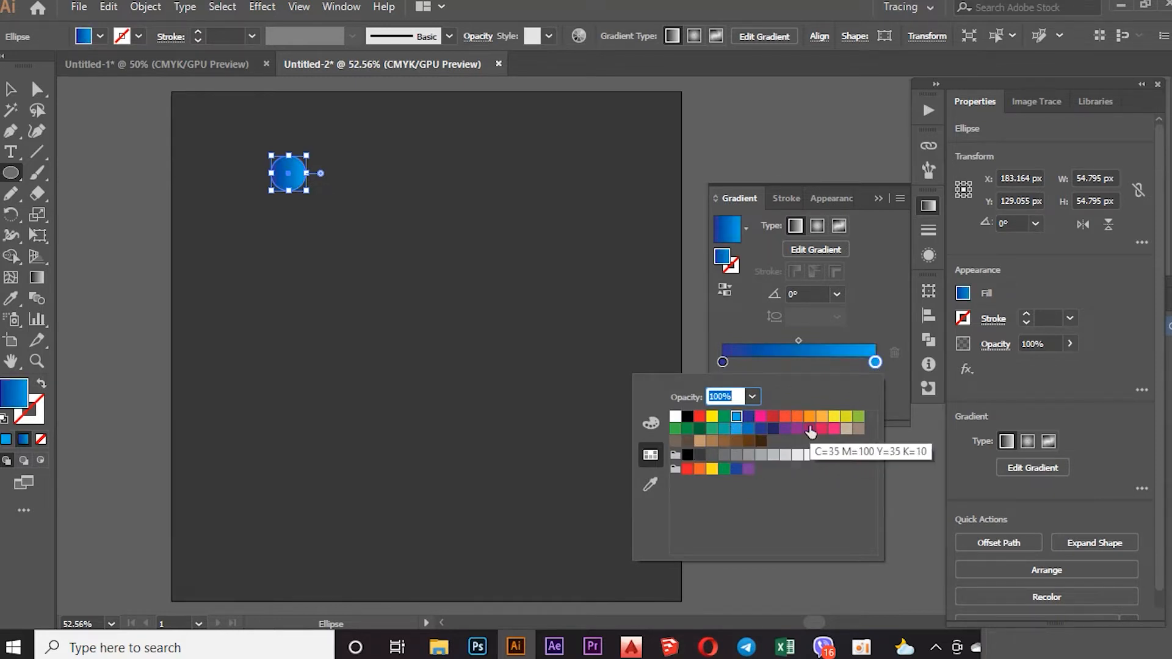
pyautogui.click(787, 417)
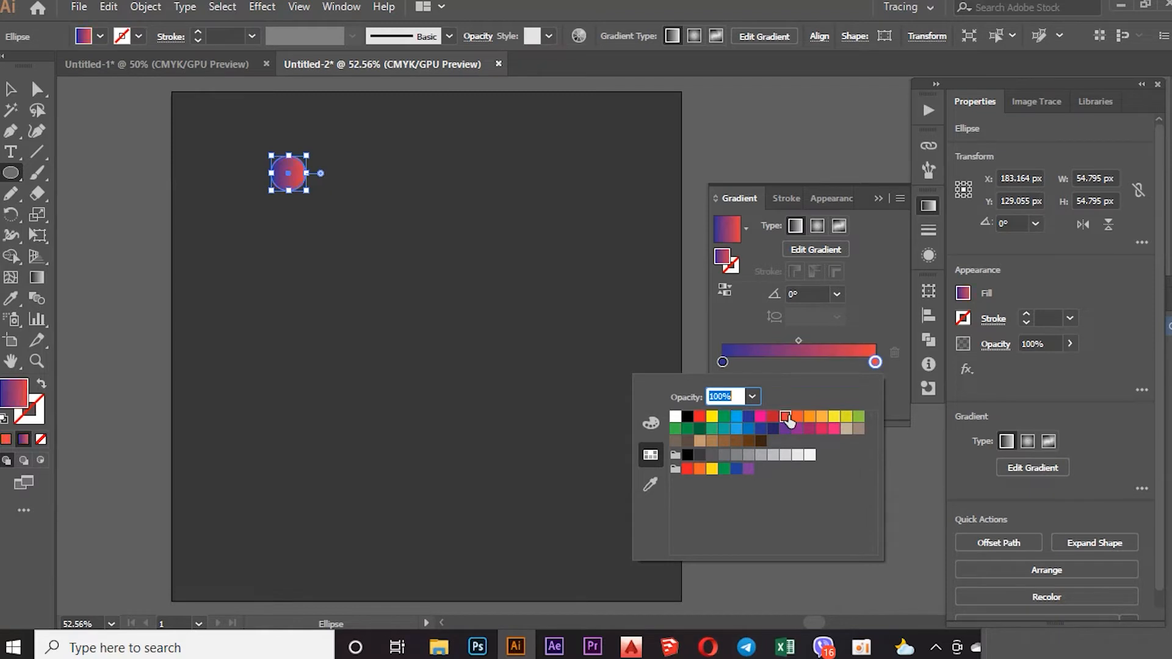
pyautogui.click(739, 329)
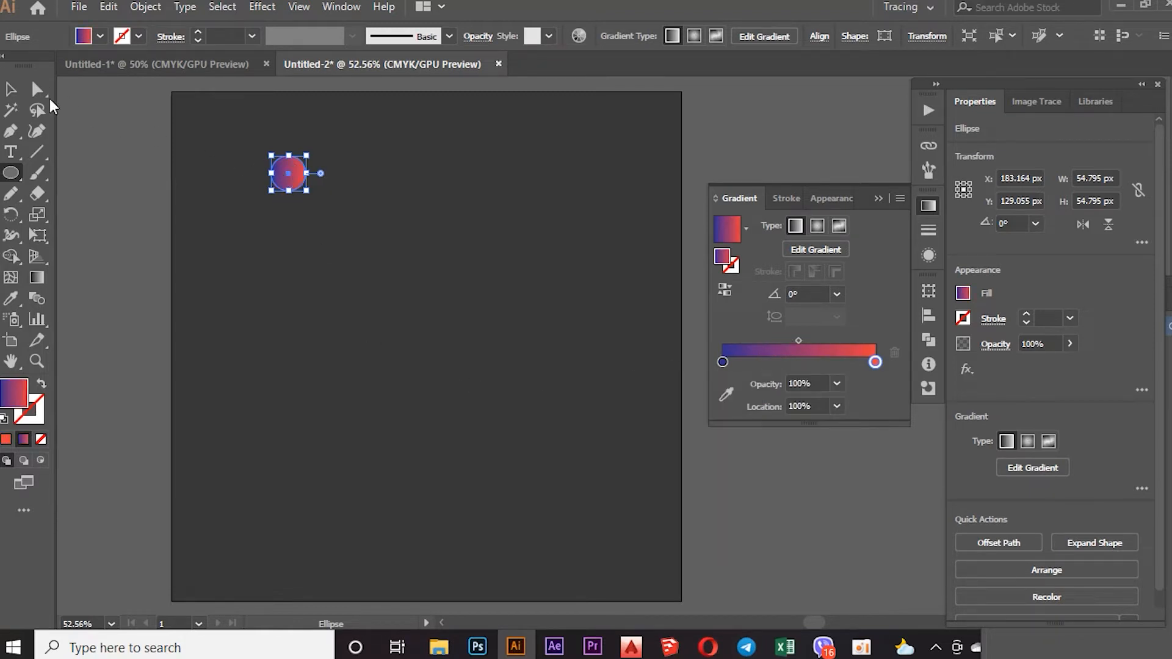
# Duplicate the gradient circle about 160 px to the right and align both circles on their vertical centers
pyautogui.click(11, 90)
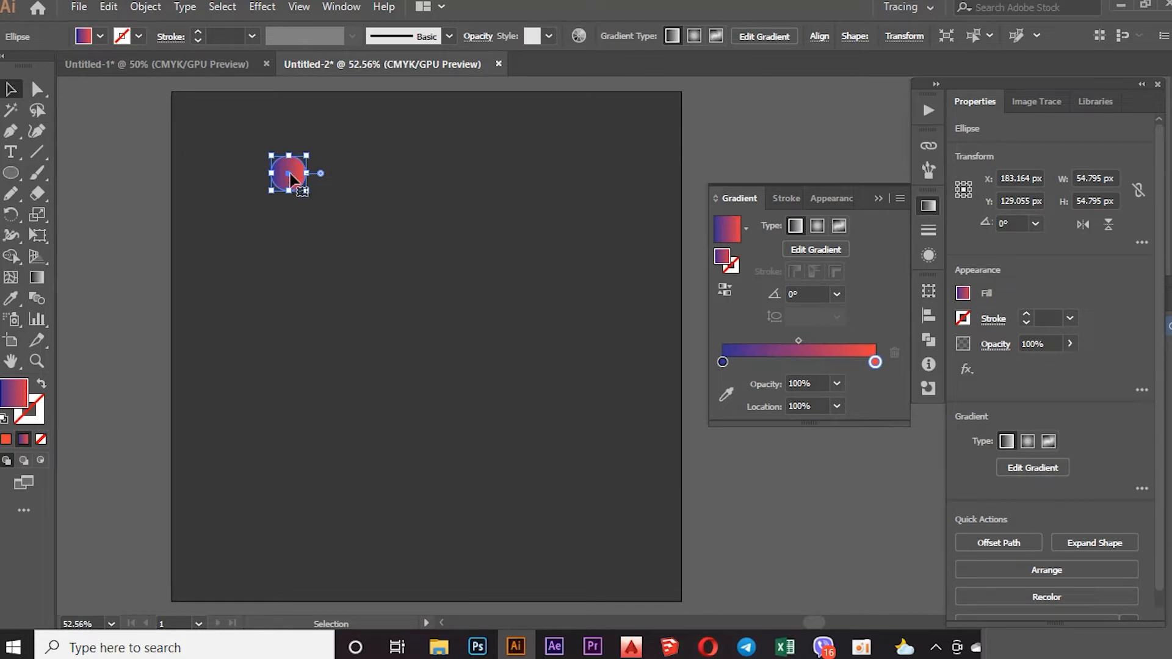
pyautogui.moveTo(290, 173); pyautogui.dragTo(391, 178)
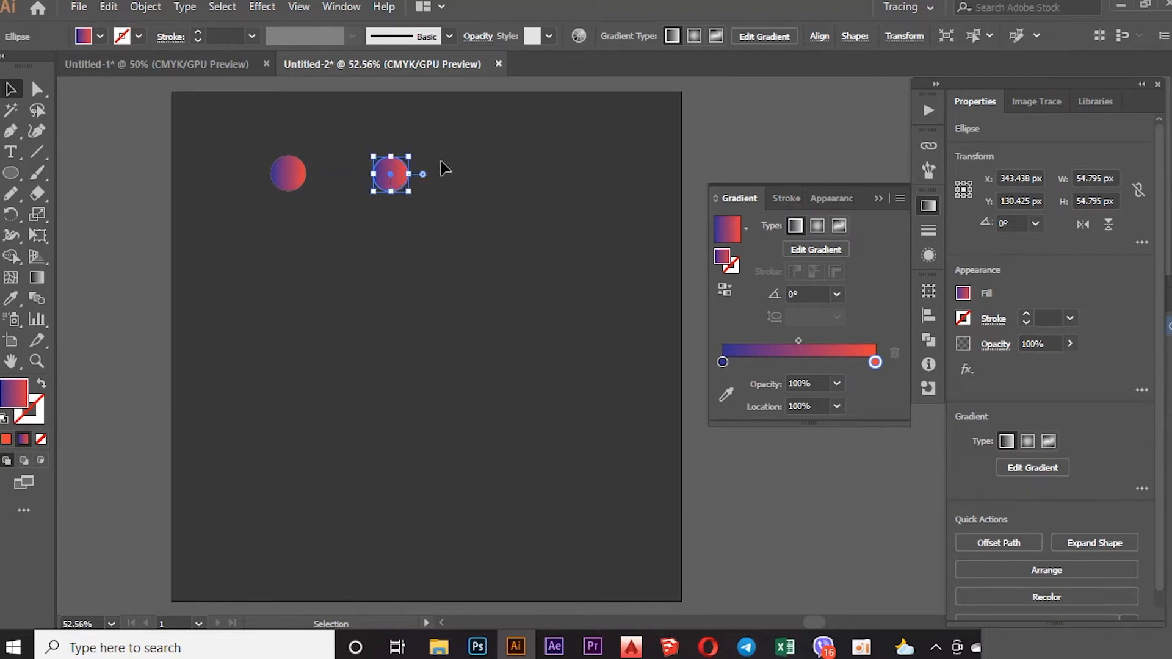
pyautogui.moveTo(231, 220); pyautogui.dragTo(231, 218)
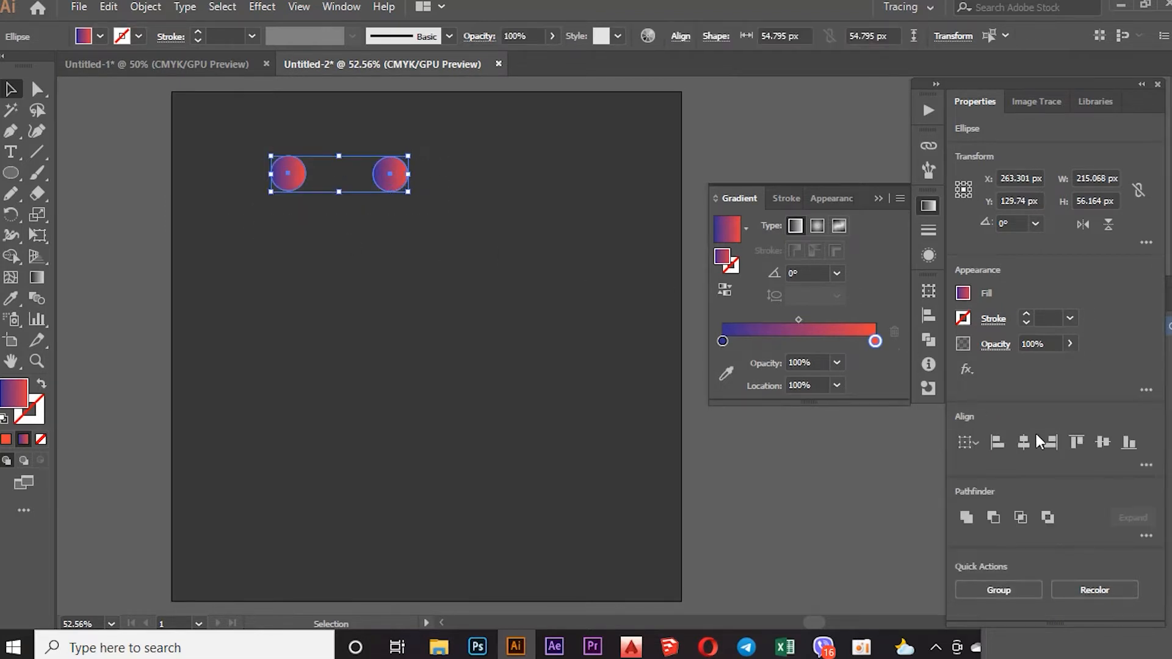
pyautogui.click(1094, 440)
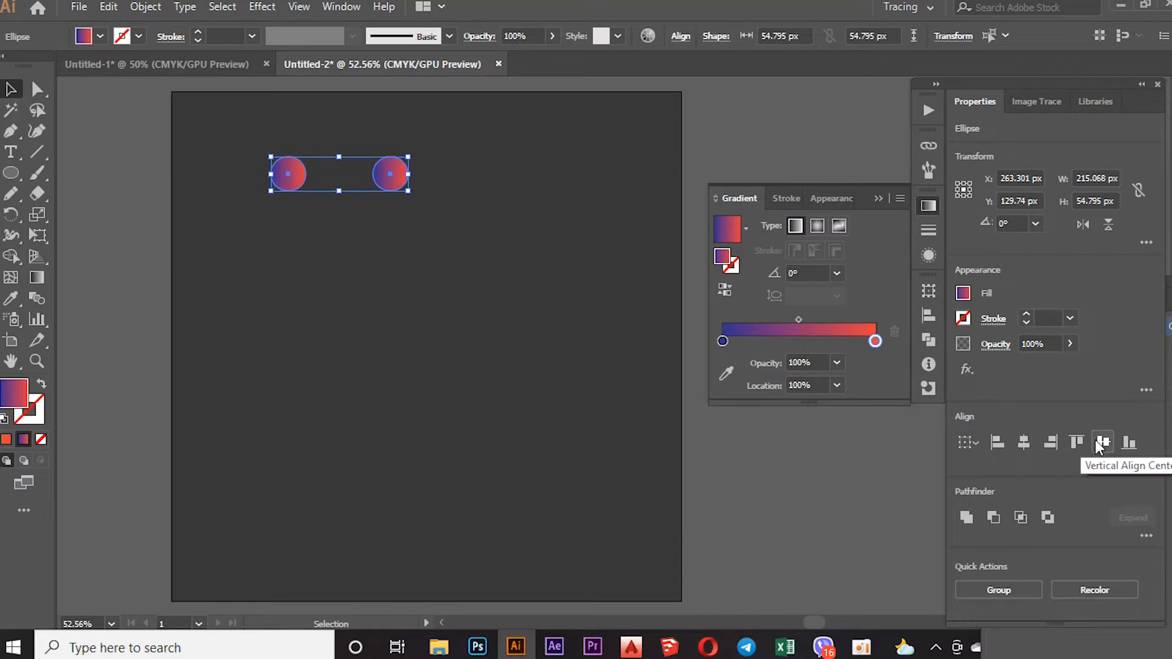
# Blend the two gradient circles using Specified Steps spacing with 200 steps
pyautogui.doubleClick(37, 300)
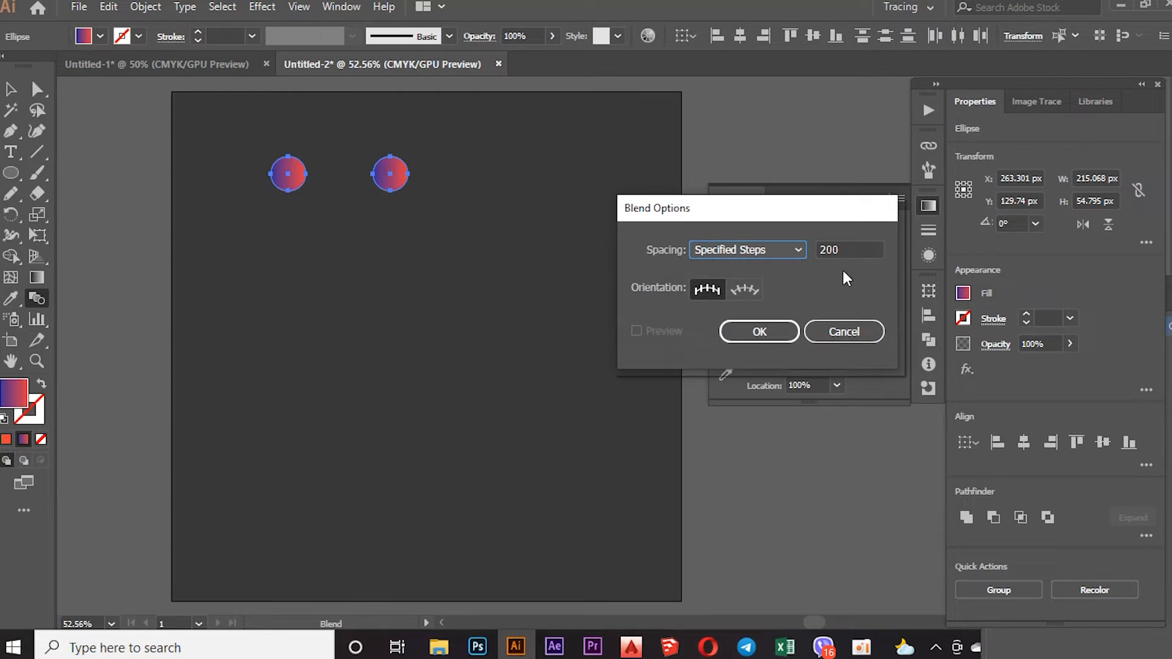
pyautogui.click(802, 252)
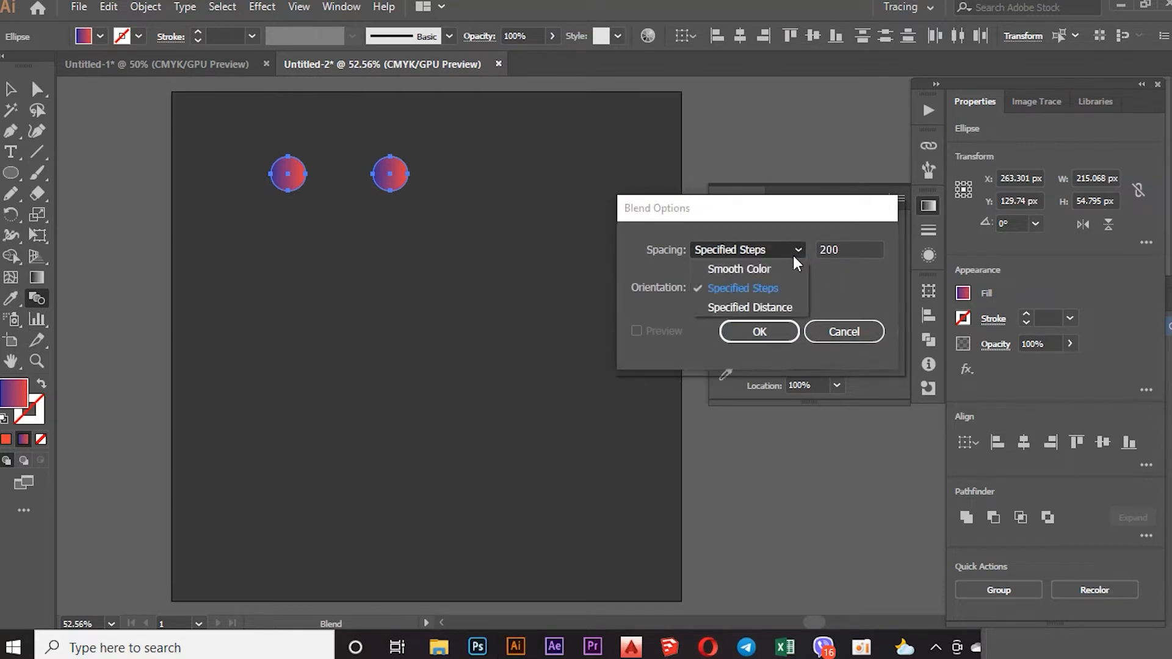
pyautogui.click(756, 291)
pyautogui.click(775, 333)
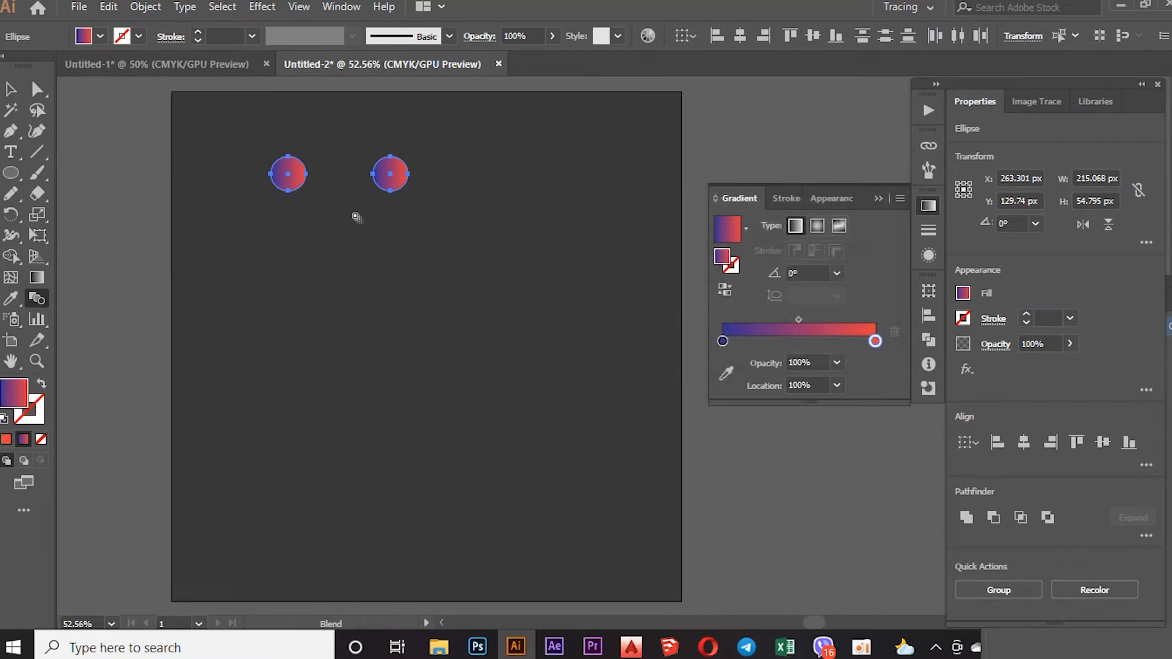
pyautogui.click(387, 176)
pyautogui.click(288, 175)
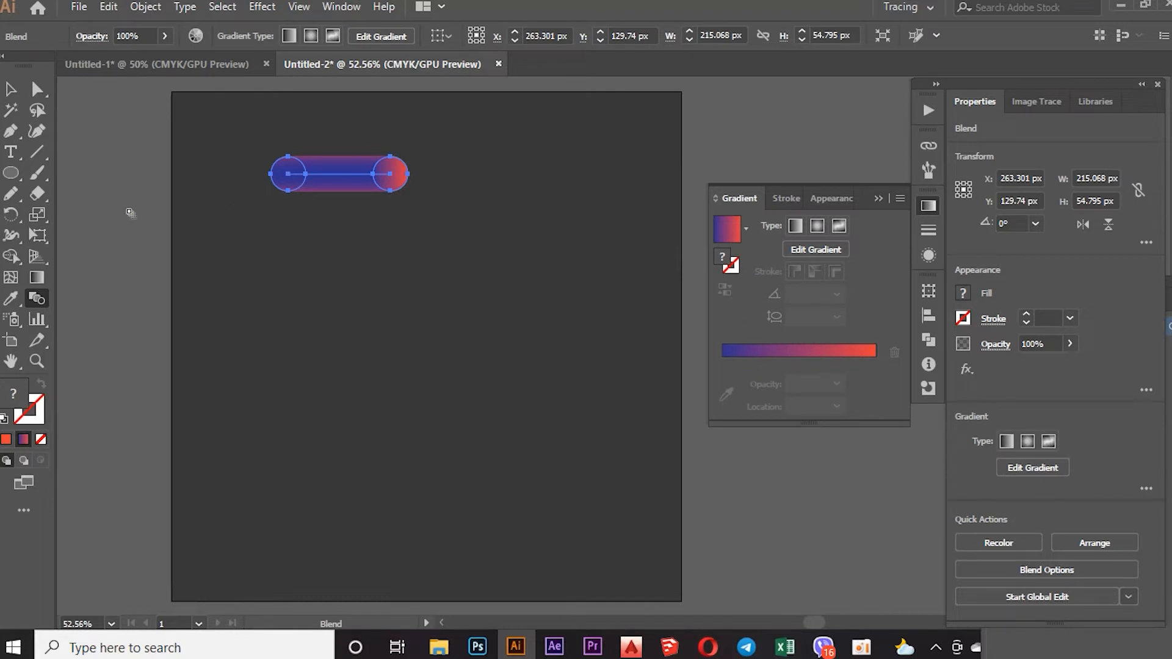
pyautogui.click(9, 89)
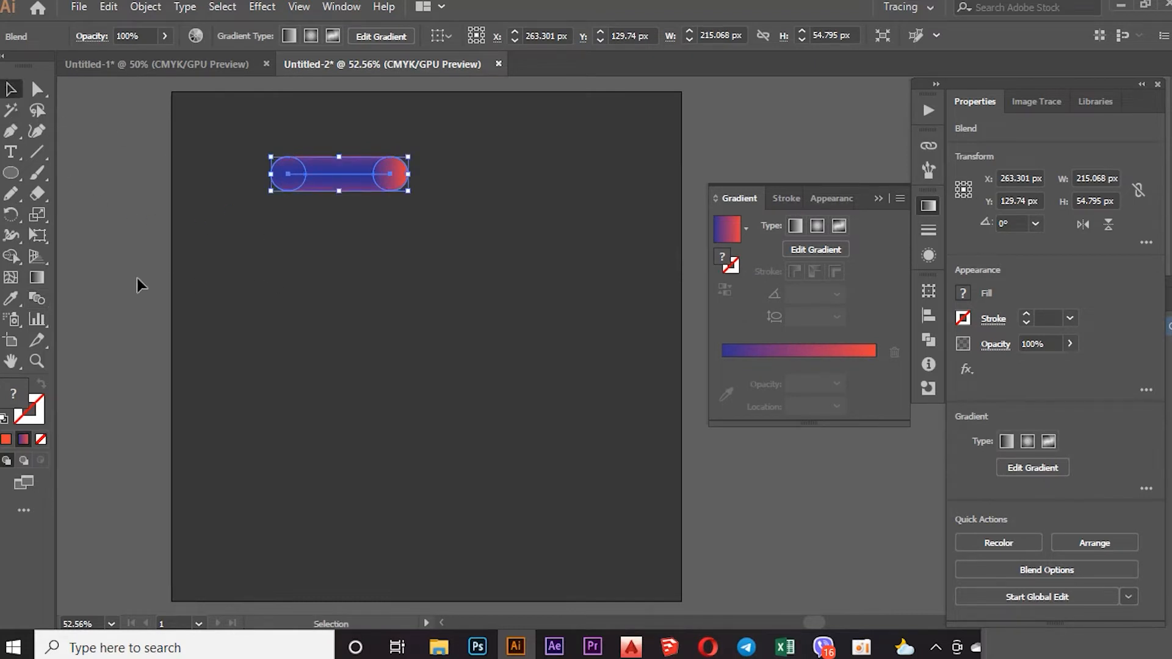
# With the Pencil tool at Smooth fidelity, draw a freehand S-shaped path below the blend, continuing into small loops and a straight tail
pyautogui.click(11, 198)
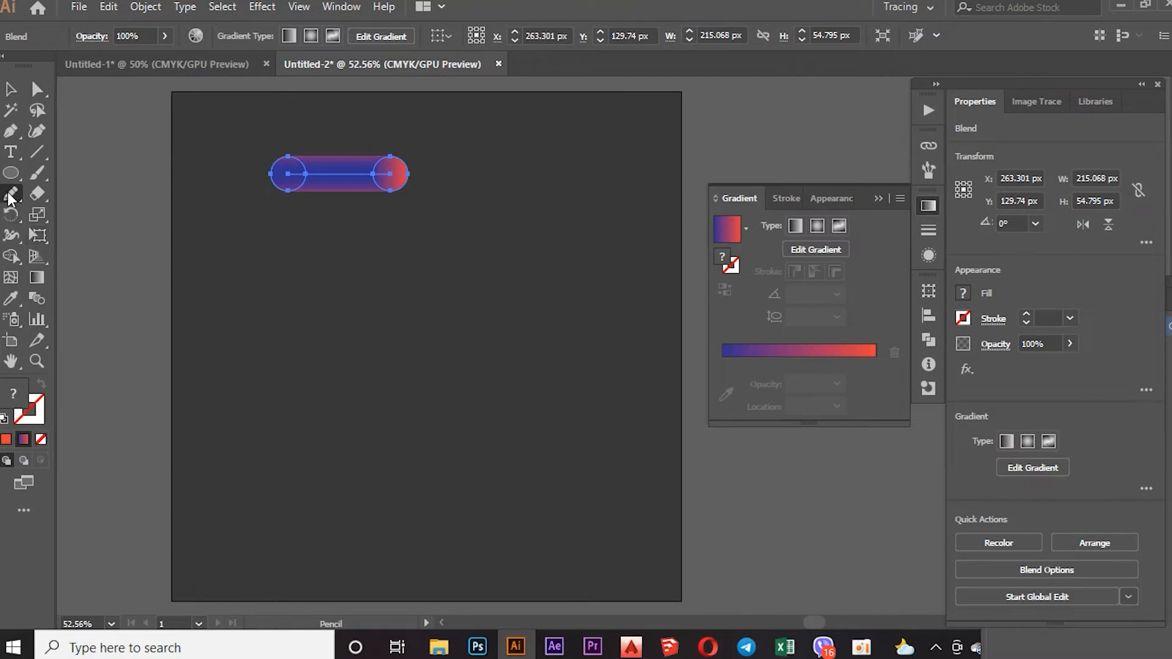
pyautogui.doubleClick(10, 198)
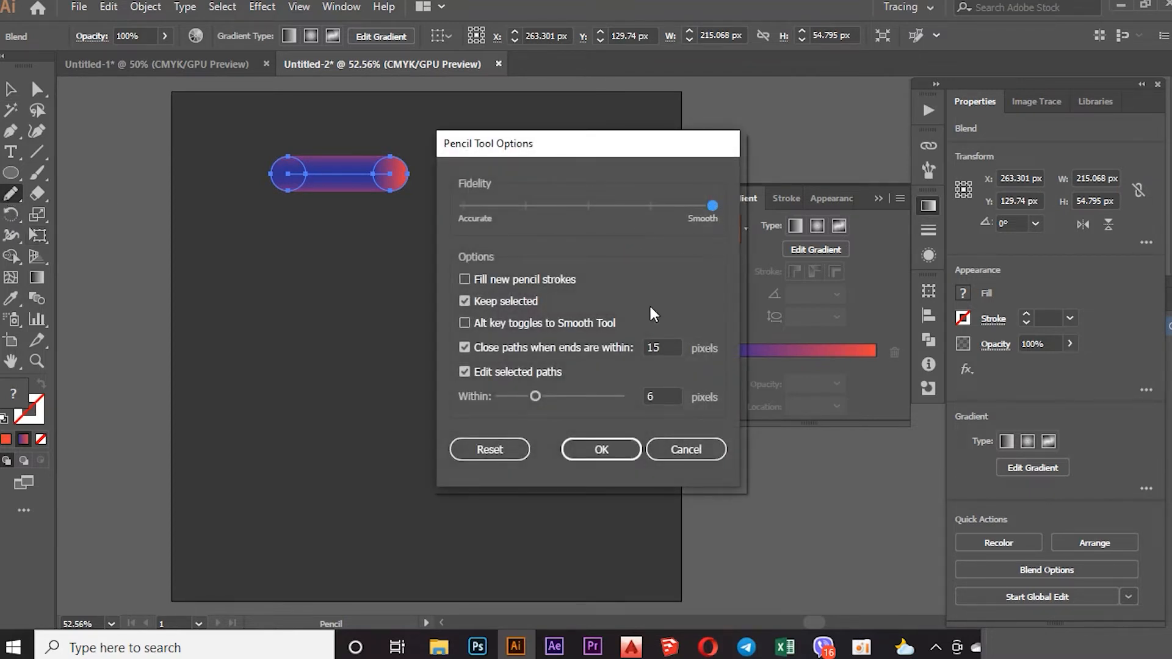
pyautogui.click(612, 451)
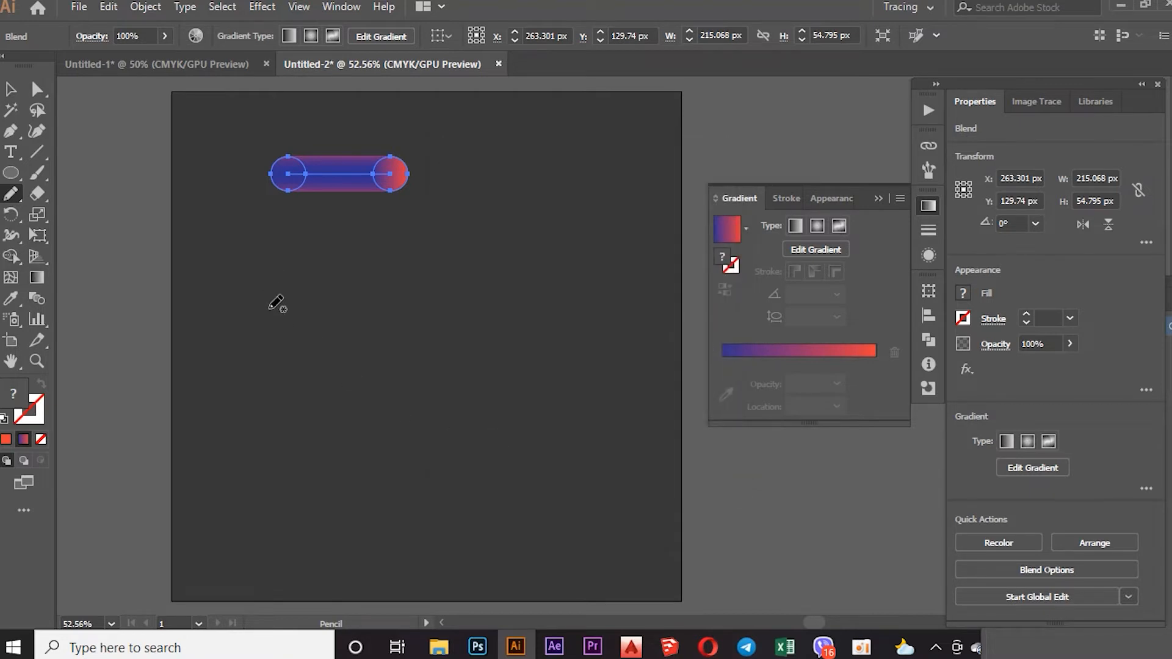
pyautogui.moveTo(325, 249)
pyautogui.mouseDown()
pyautogui.moveTo(238, 272)
pyautogui.moveTo(259, 326)
pyautogui.moveTo(322, 359)
pyautogui.moveTo(328, 422)
pyautogui.moveTo(297, 418)
pyautogui.moveTo(325, 367)
pyautogui.moveTo(356, 397)
pyautogui.mouseUp()
pyautogui.hotkey('ctrl', 'z')
pyautogui.moveTo(312, 256)
pyautogui.mouseDown()
pyautogui.moveTo(238, 282)
pyautogui.moveTo(340, 418)
pyautogui.moveTo(295, 447)
pyautogui.moveTo(251, 442)
pyautogui.moveTo(235, 407)
pyautogui.moveTo(256, 391)
pyautogui.moveTo(299, 416)
pyautogui.moveTo(317, 457)
pyautogui.moveTo(340, 423)
pyautogui.moveTo(352, 459)
pyautogui.moveTo(366, 433)
pyautogui.moveTo(393, 465)
pyautogui.moveTo(398, 434)
pyautogui.moveTo(425, 451)
pyautogui.moveTo(428, 428)
pyautogui.moveTo(450, 453)
pyautogui.moveTo(468, 429)
pyautogui.moveTo(564, 435)
pyautogui.mouseUp()
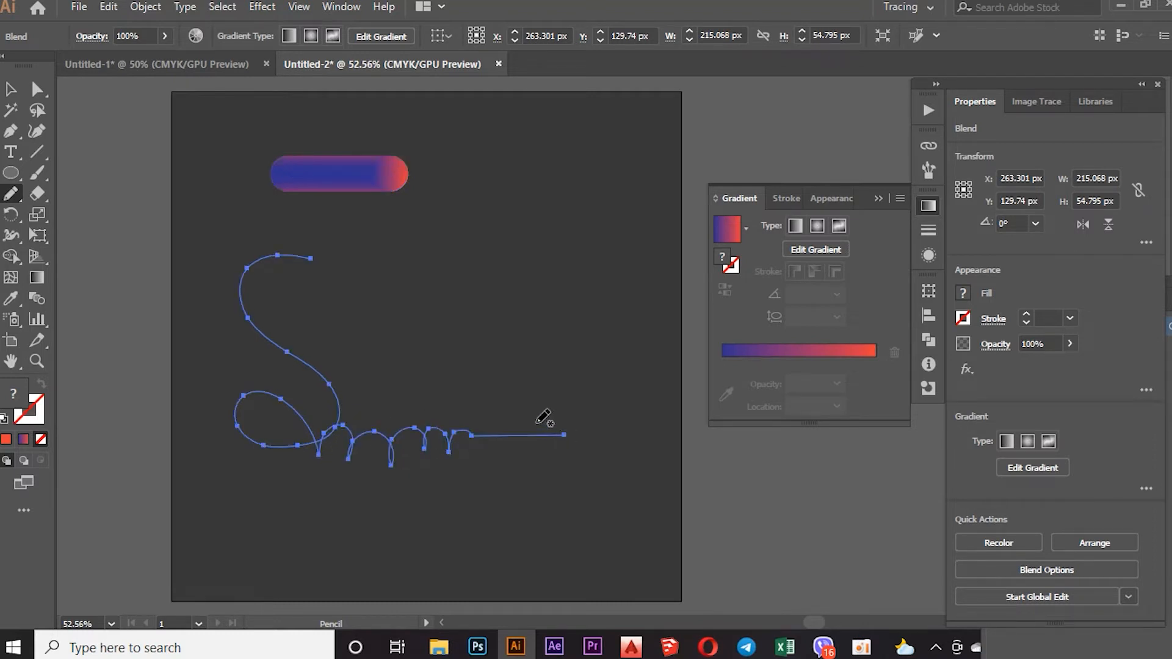
# Apply a white 1 pt stroke to the freehand S-shaped path
pyautogui.click(11, 90)
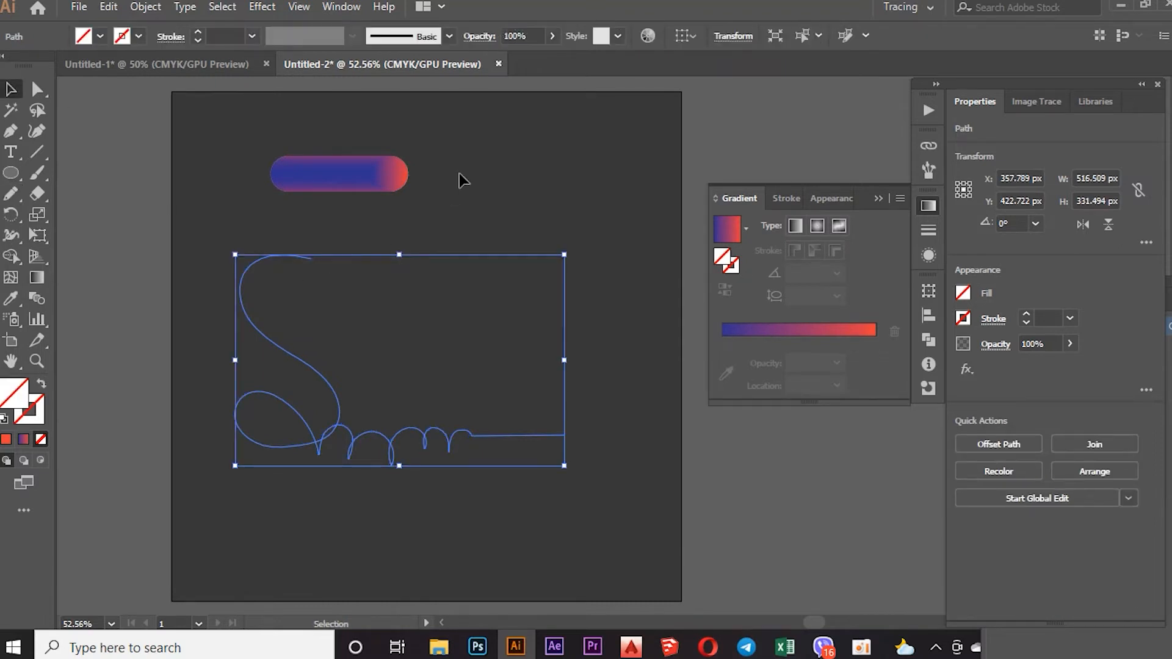
pyautogui.hotkey('ctrl', 'z')
pyautogui.moveTo(313, 328); pyautogui.dragTo(258, 493)
pyautogui.click(375, 351)
pyautogui.moveTo(391, 374); pyautogui.dragTo(333, 473)
pyautogui.click(142, 35)
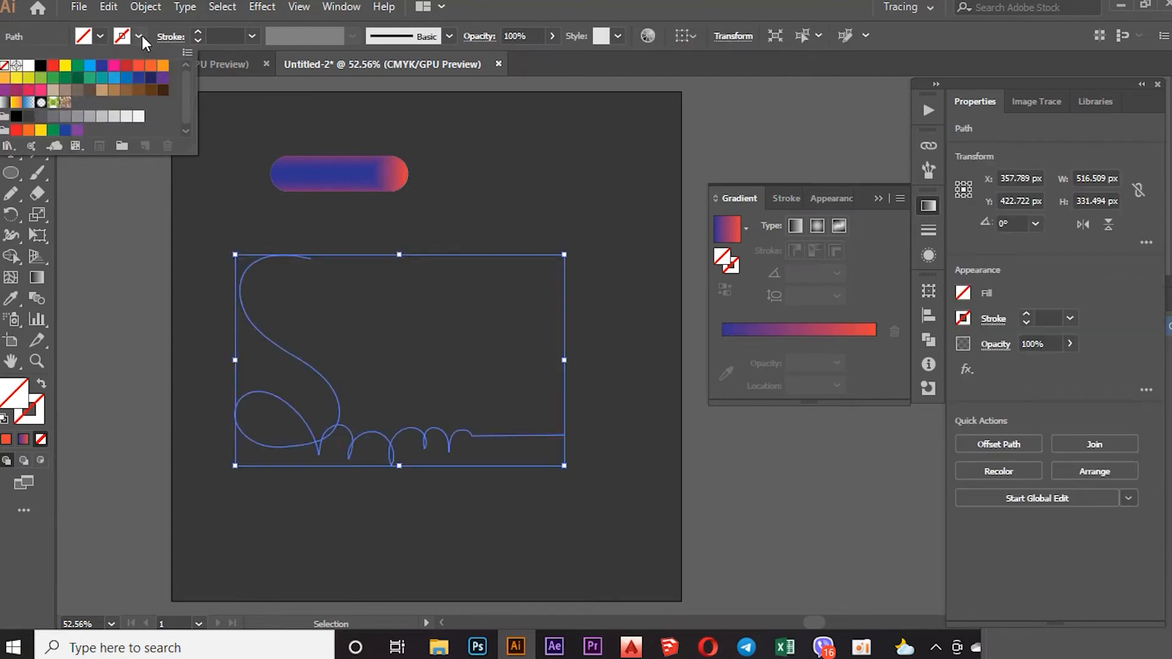
pyautogui.click(29, 66)
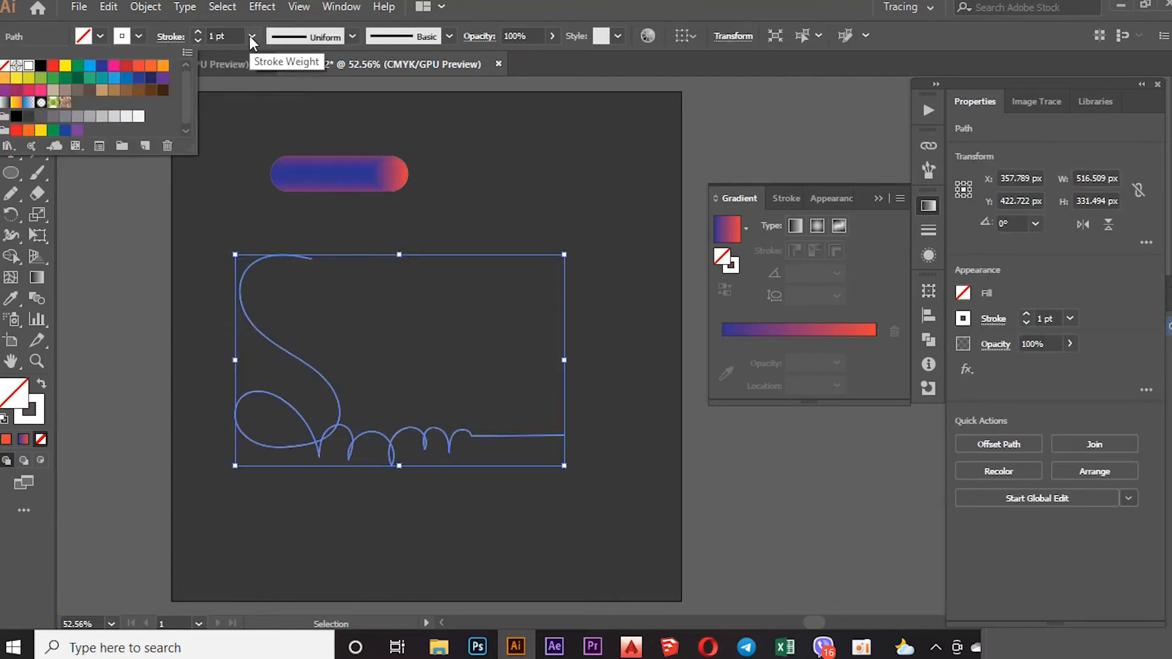
pyautogui.click(240, 134)
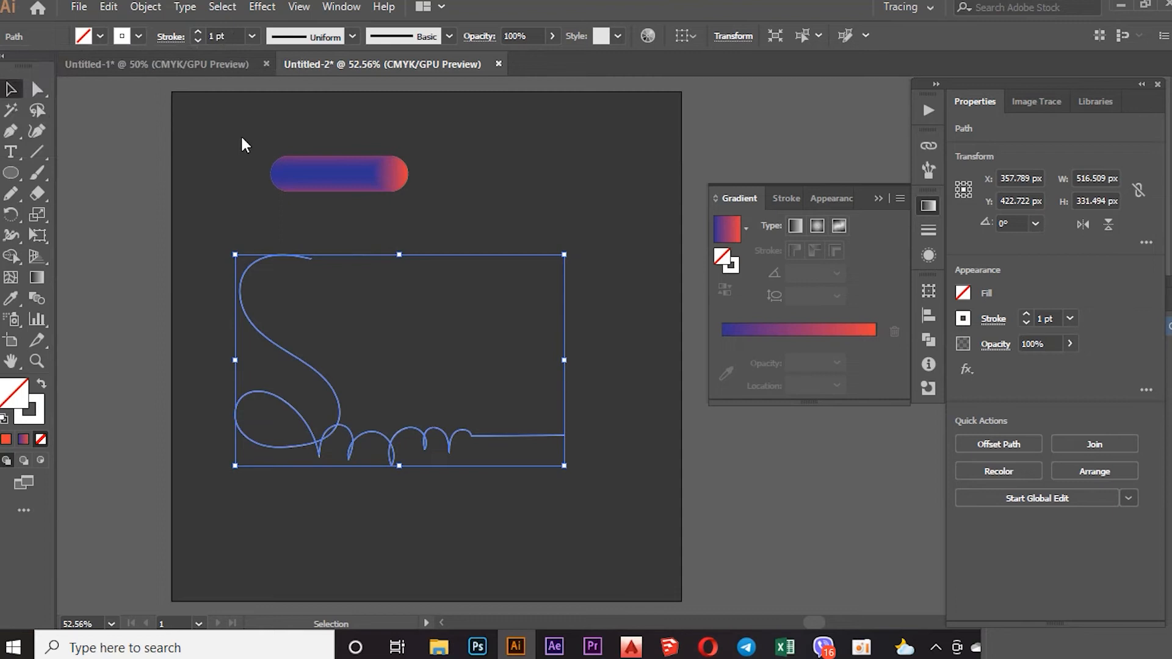
# Replace the spine of the blue-to-red blend with the freehand S-shaped path
pyautogui.keyDown('shift'); pyautogui.click(350, 179); pyautogui.keyUp('shift')
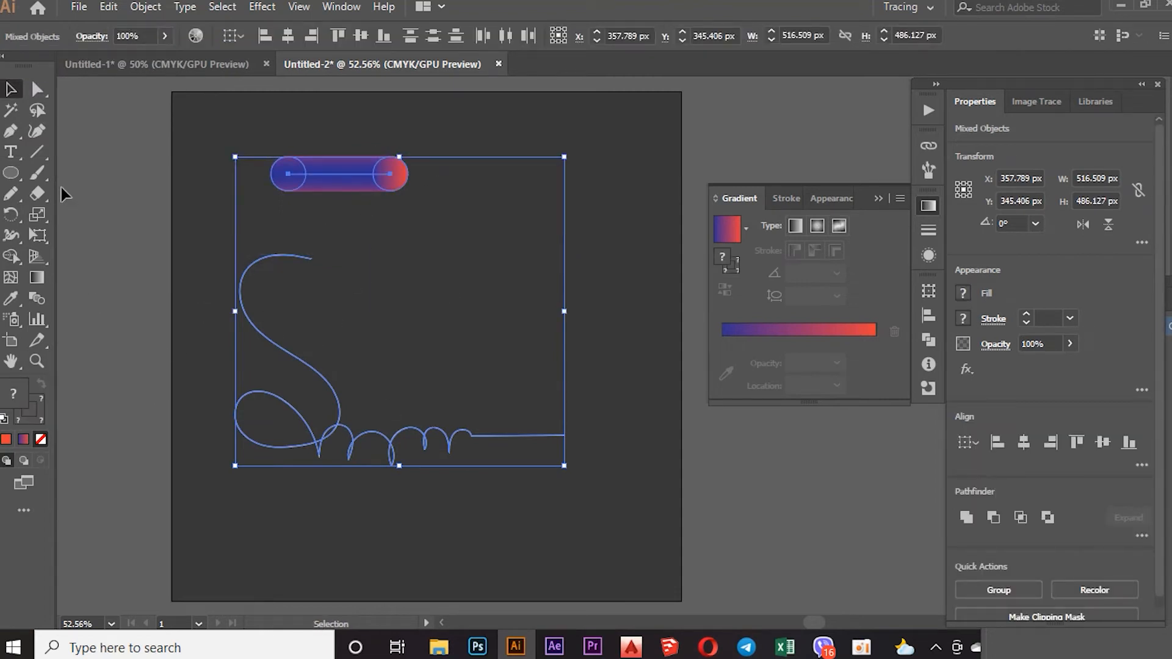
pyautogui.click(140, 9)
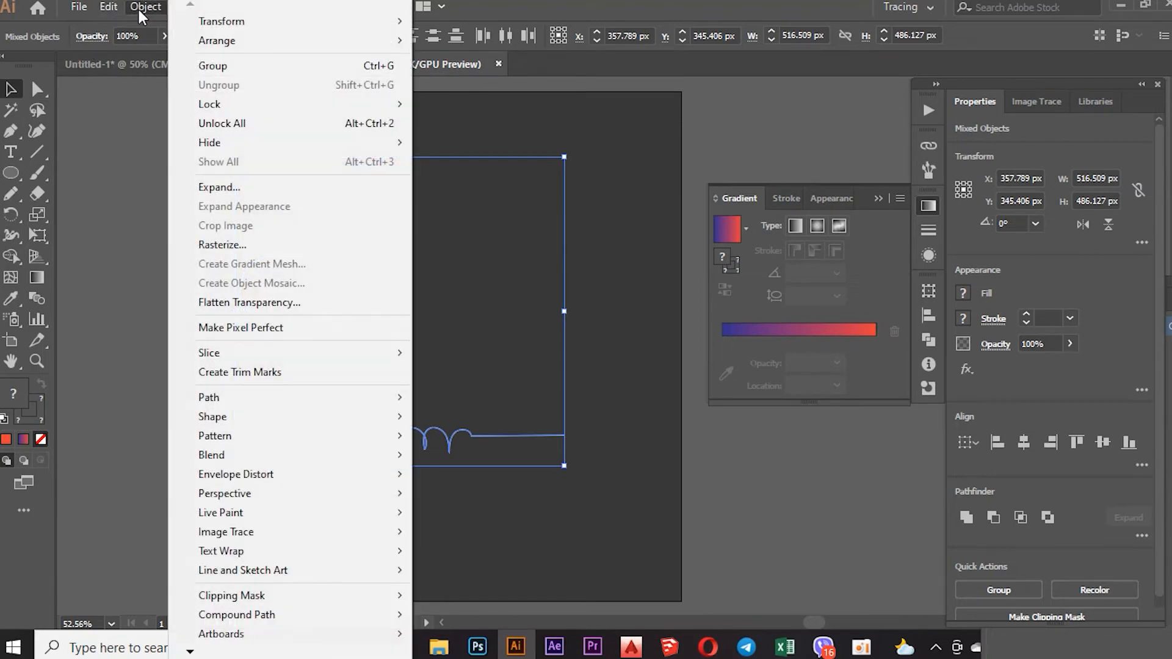
pyautogui.moveTo(240, 452)
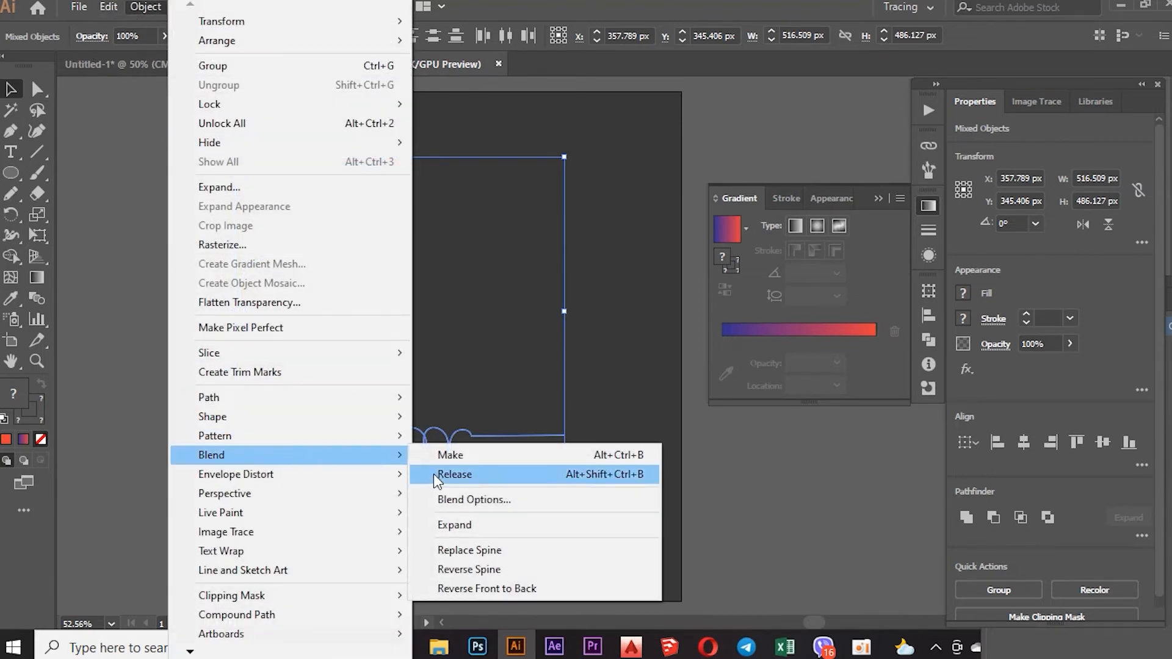
pyautogui.click(482, 555)
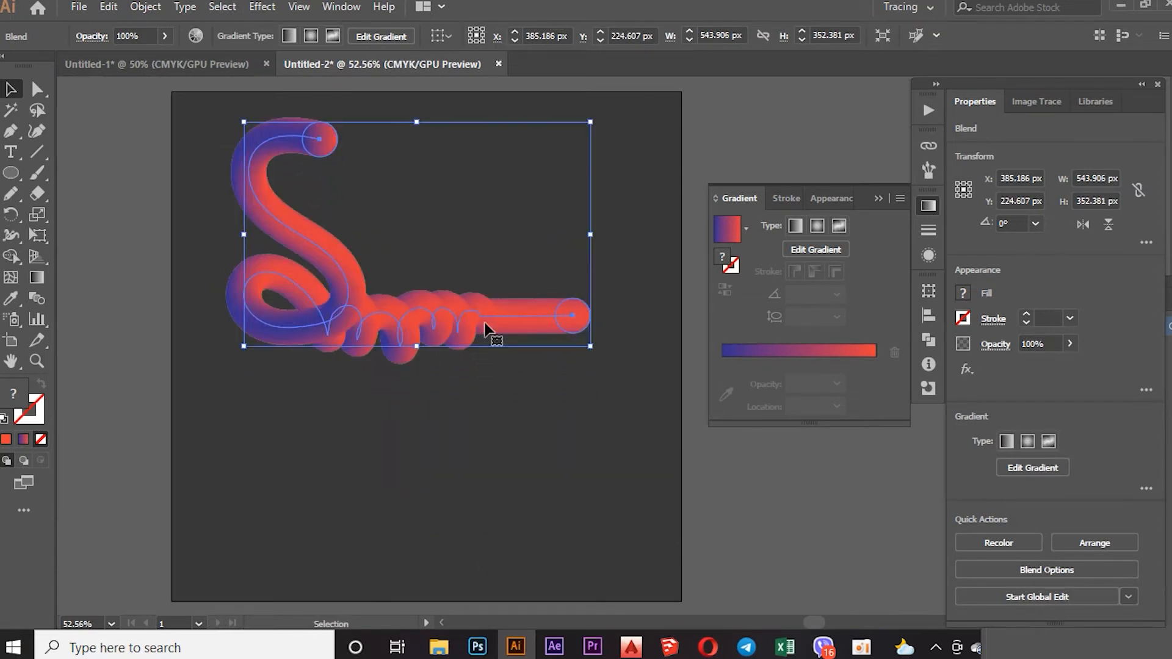
# Scale the S-shaped blend down to about 454 × 294 px and move it up near the artboard's upper edge
pyautogui.moveTo(588, 347); pyautogui.dragTo(561, 328)
pyautogui.moveTo(408, 308); pyautogui.dragTo(401, 273)
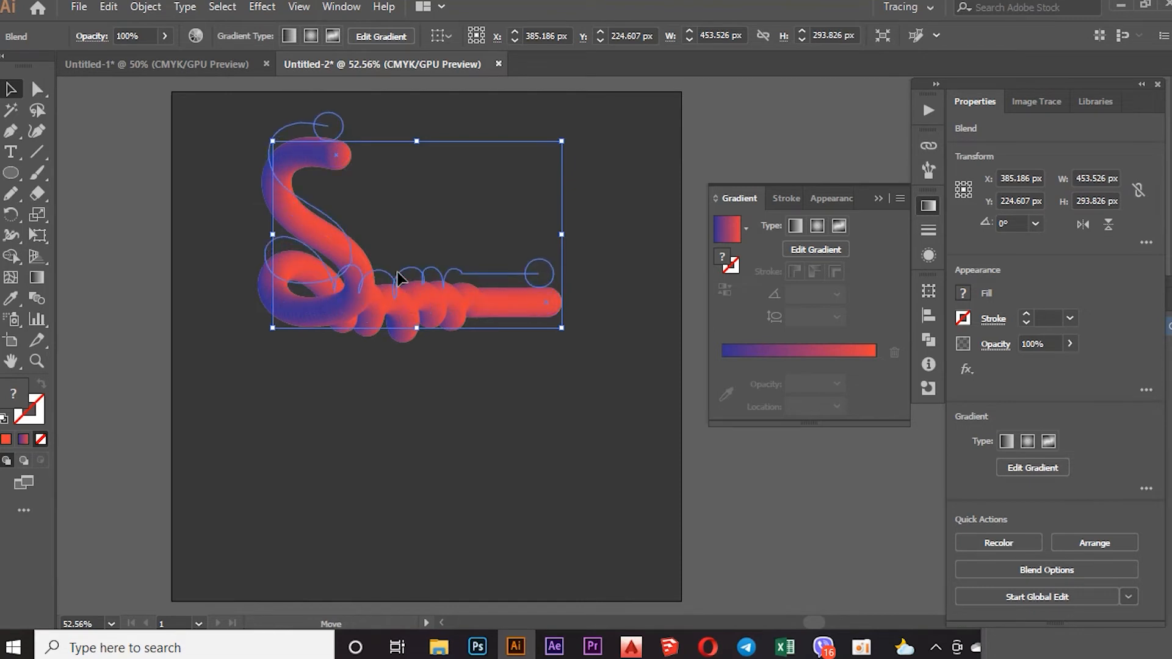
pyautogui.click(459, 390)
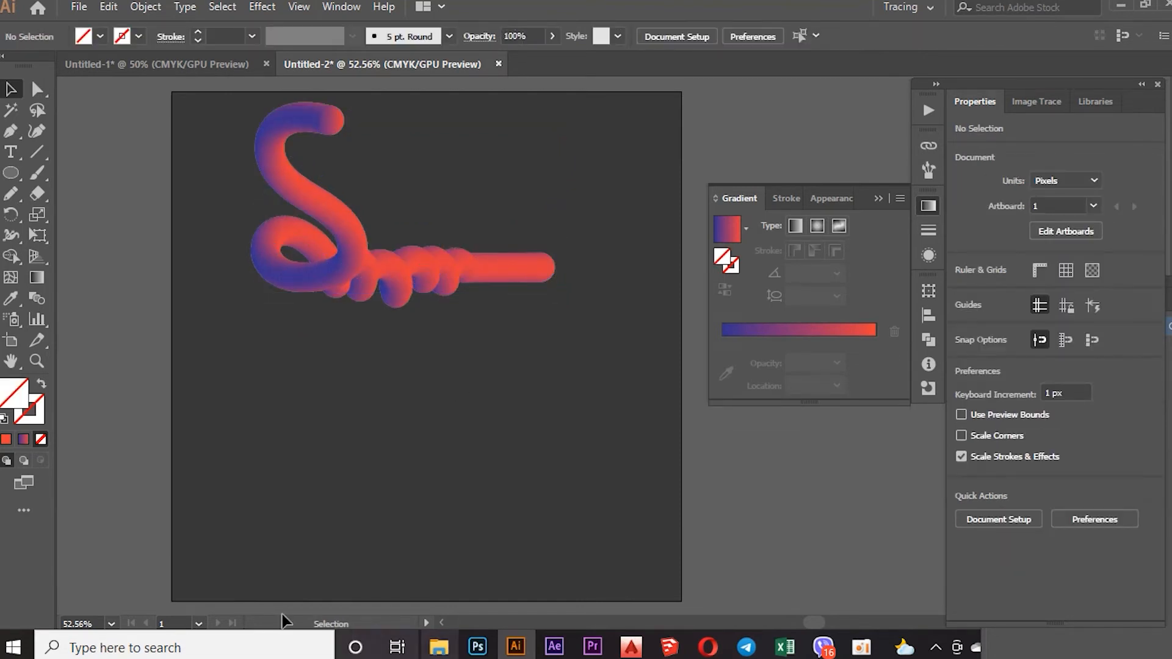
# Draw a circle about 55 px wide below the S-shaped blend and fill it with the white-to-black linear gradient
pyautogui.click(11, 173)
pyautogui.moveTo(244, 417); pyautogui.dragTo(261, 434)
pyautogui.click(105, 39)
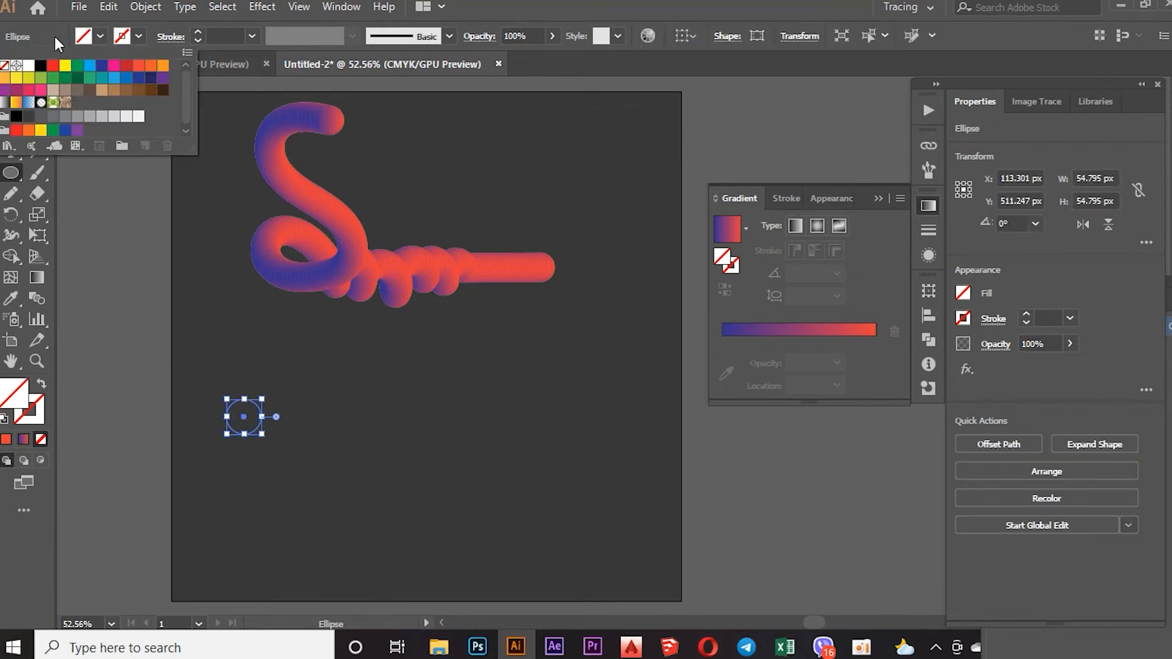
pyautogui.click(6, 103)
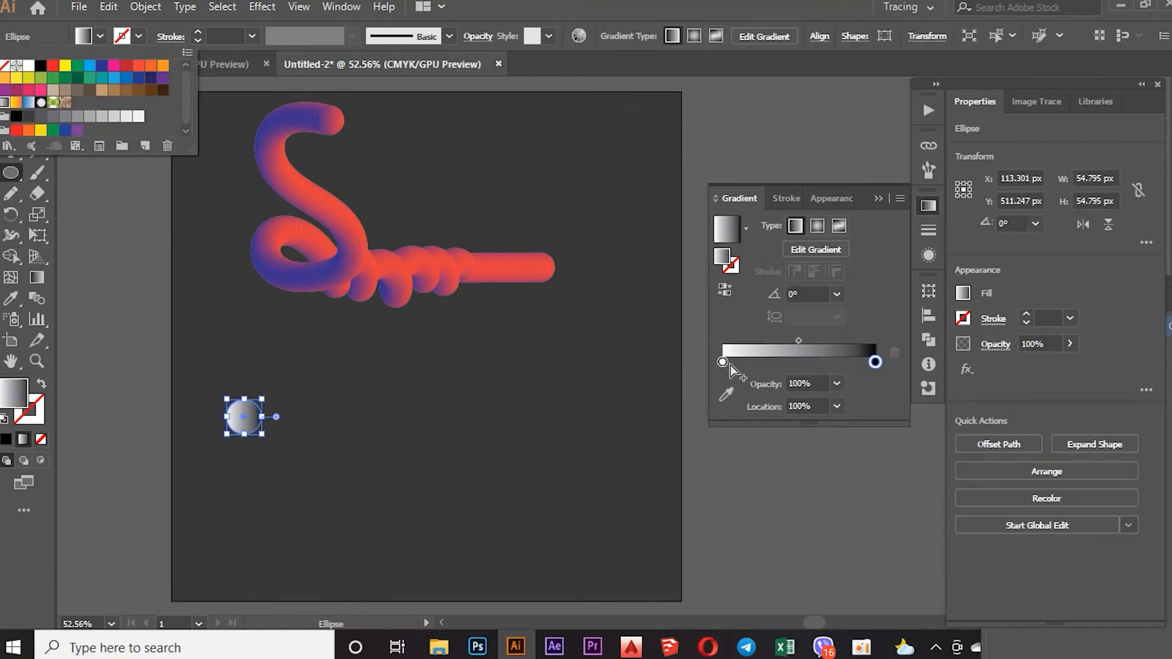
# Recolor the new circle's gradient with orange at the start stop and light yellow-orange at the end stop
pyautogui.doubleClick(723, 363)
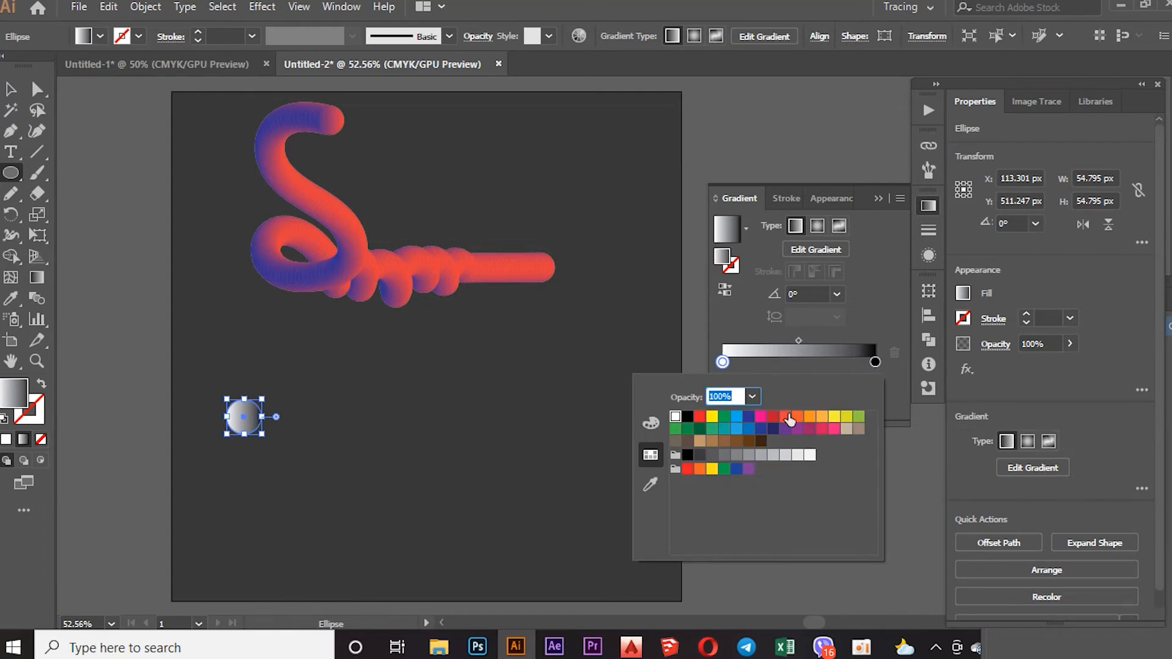
pyautogui.click(796, 417)
pyautogui.click(875, 361)
pyautogui.doubleClick(875, 362)
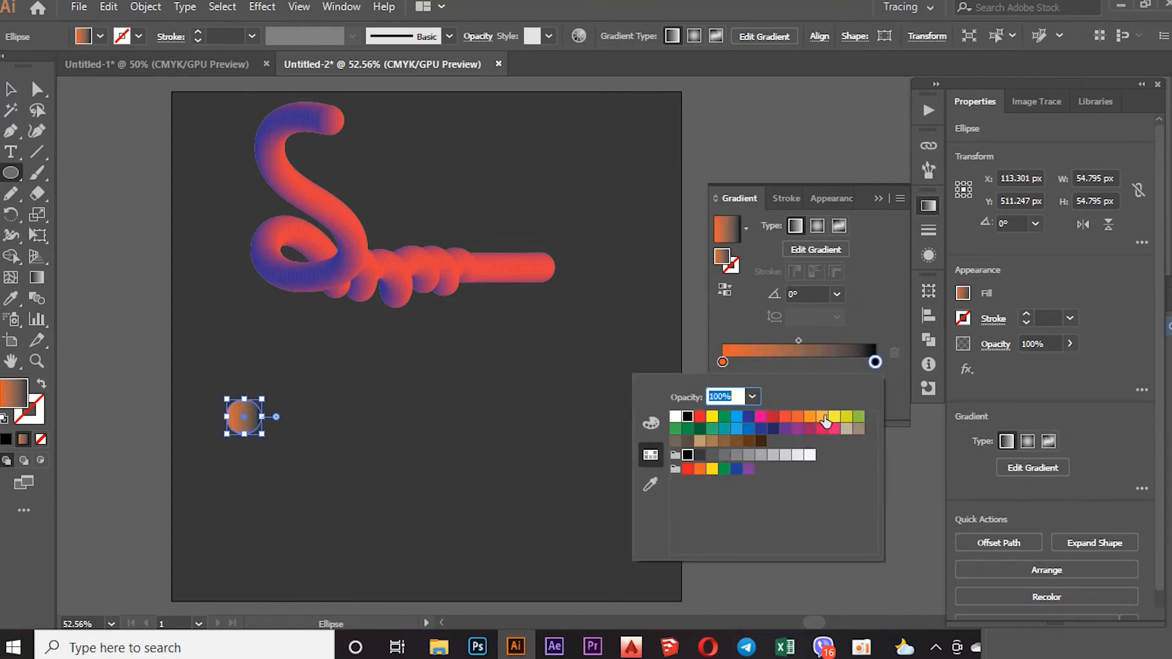
pyautogui.click(822, 417)
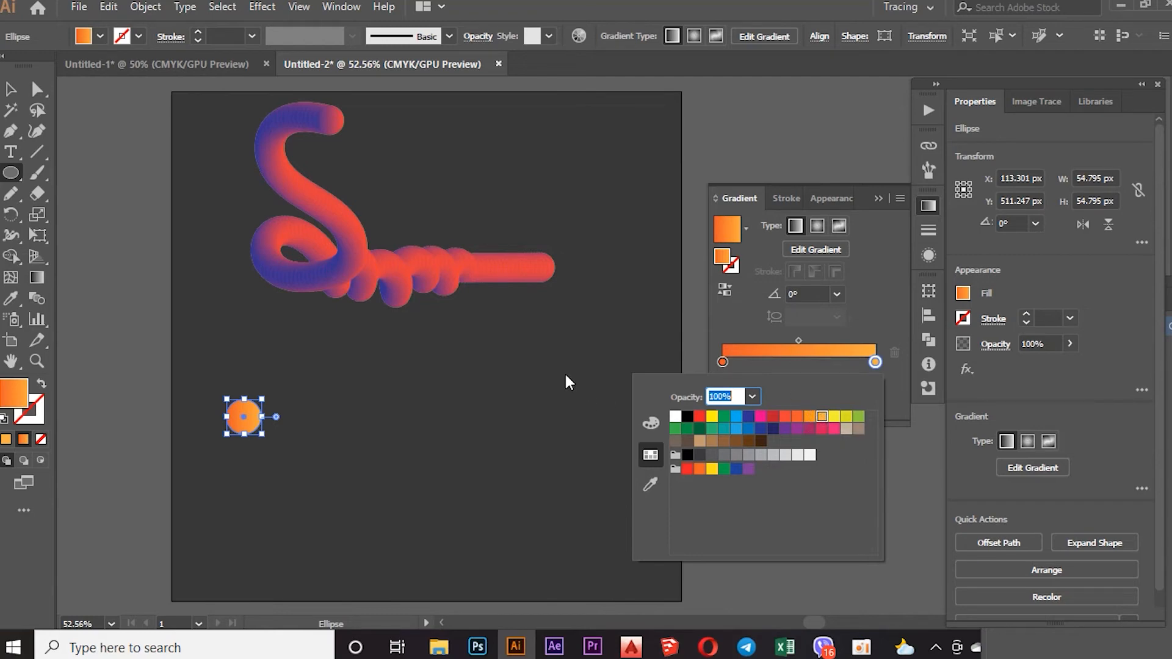
pyautogui.click(547, 359)
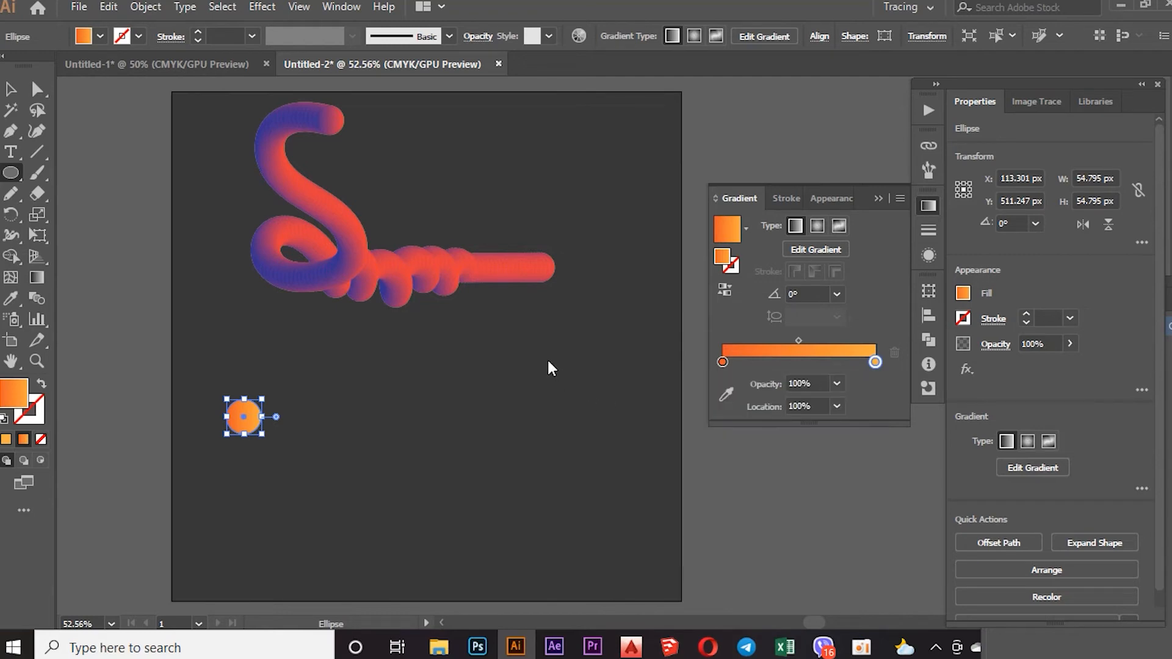
# Duplicate the orange circle about 188 px to the right and align both circles on their vertical centers
pyautogui.click(11, 89)
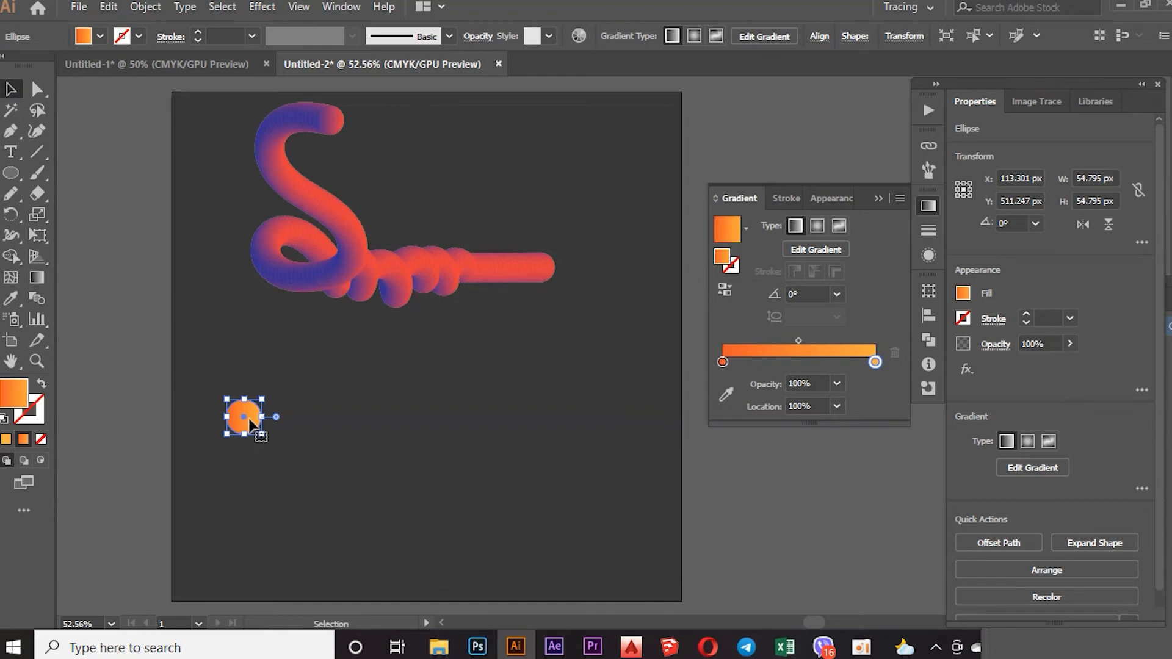
pyautogui.moveTo(251, 427); pyautogui.dragTo(367, 425)
pyautogui.moveTo(417, 380); pyautogui.dragTo(223, 449)
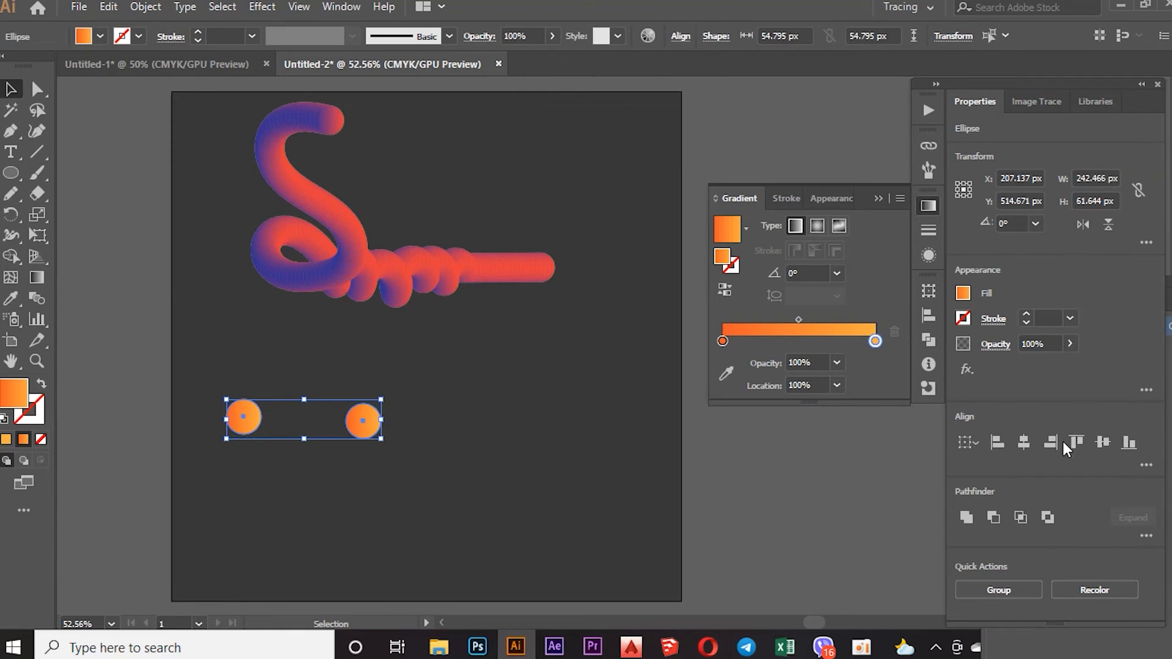
pyautogui.click(1098, 442)
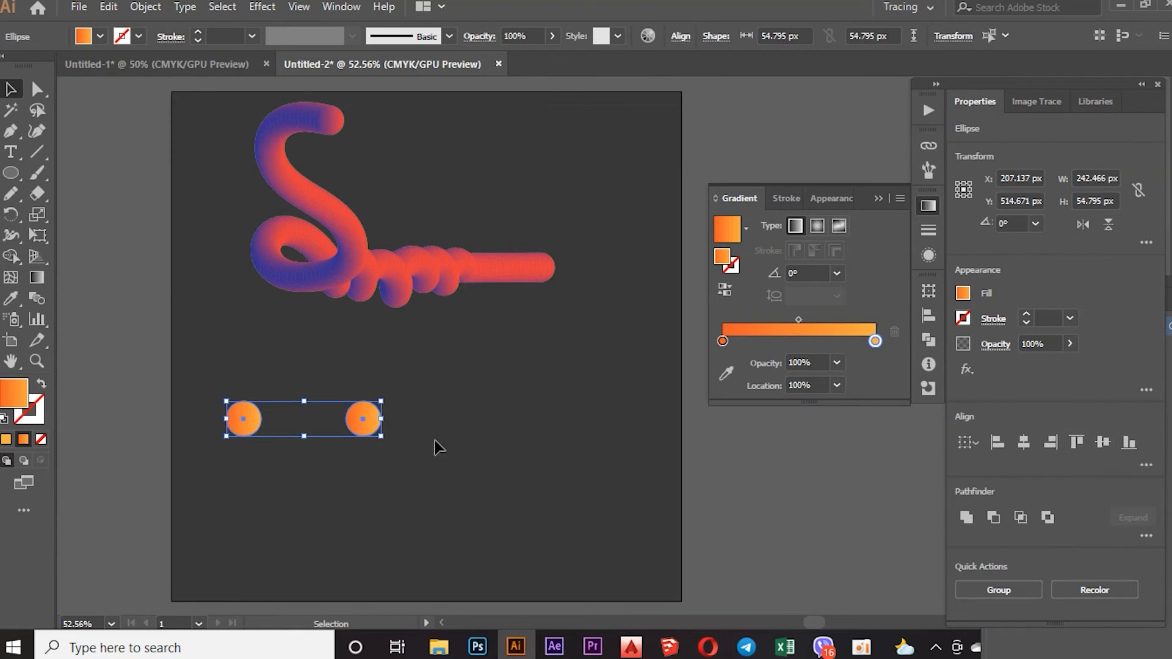
# Blend the two orange circles using Specified Steps spacing of 200 and move the blend up to about X 270, Y 441 px
pyautogui.doubleClick(38, 299)
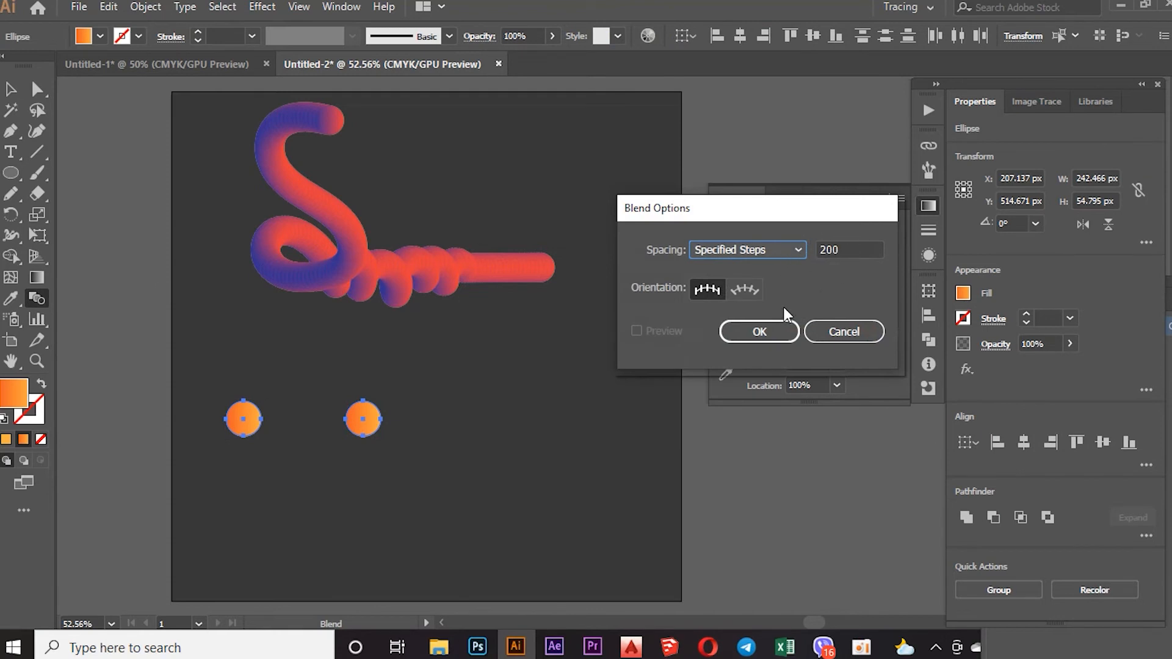
pyautogui.click(751, 333)
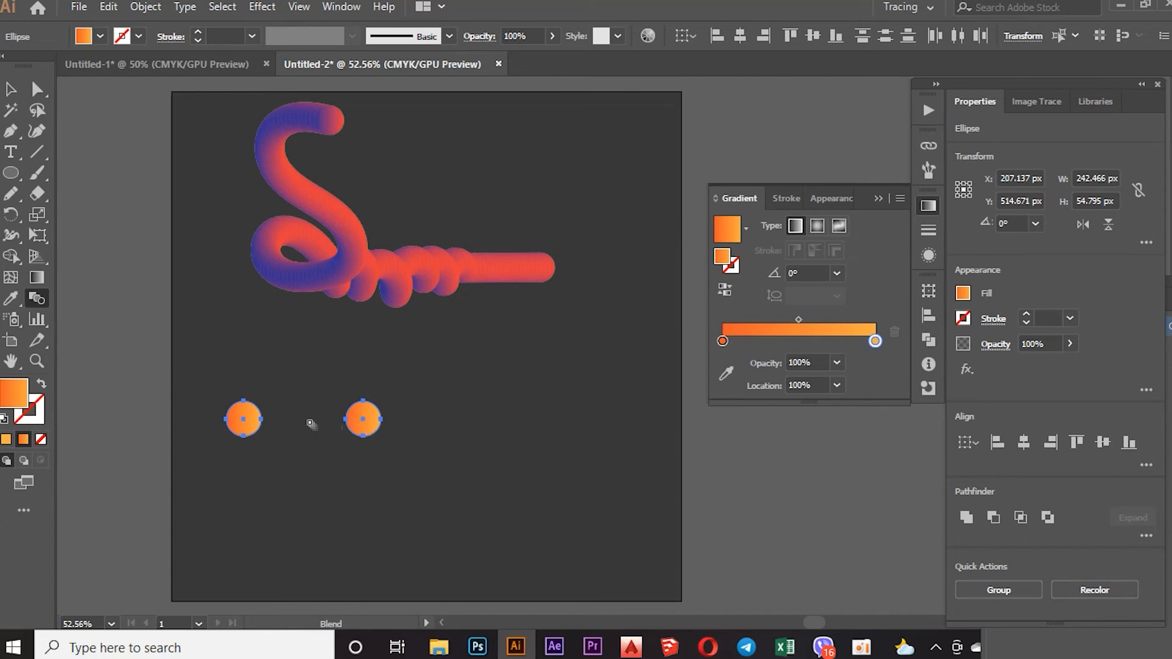
pyautogui.click(247, 419)
pyautogui.click(10, 89)
pyautogui.moveTo(306, 419); pyautogui.dragTo(346, 371)
# With the Pencil tool, draw a freehand W-shaped path about 541 × 260 px with curled ends below the orange blend
pyautogui.click(12, 193)
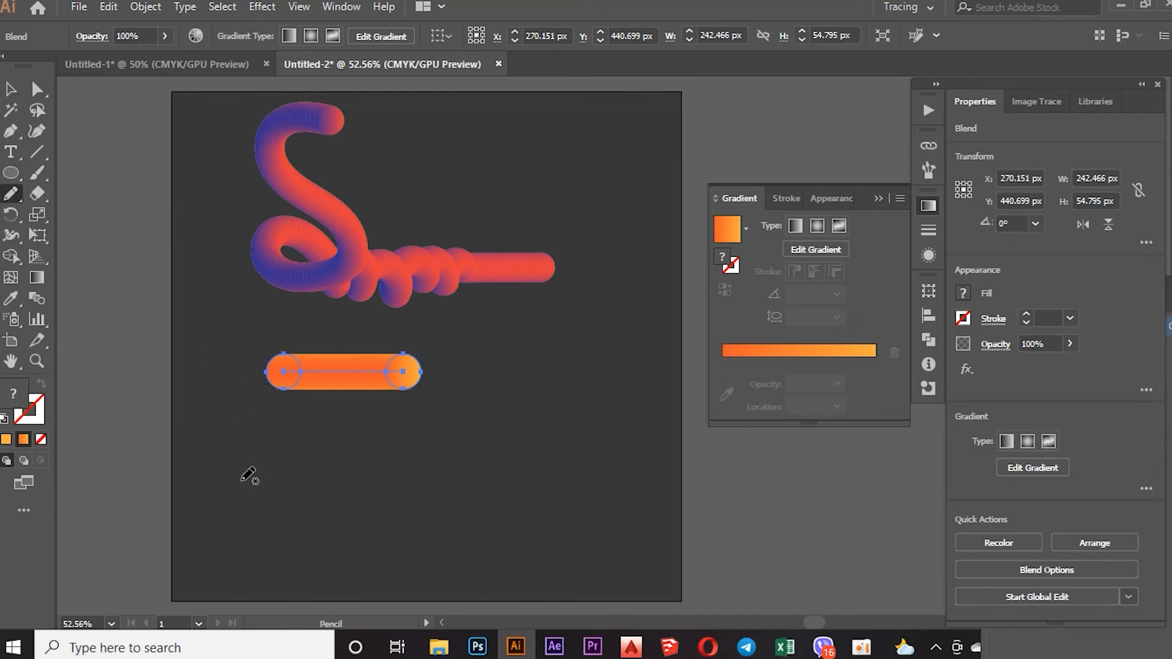
pyautogui.moveTo(241, 476)
pyautogui.mouseDown()
pyautogui.moveTo(272, 498)
pyautogui.moveTo(276, 457)
pyautogui.moveTo(264, 452)
pyautogui.moveTo(263, 483)
pyautogui.moveTo(320, 533)
pyautogui.moveTo(338, 504)
pyautogui.moveTo(342, 458)
pyautogui.moveTo(364, 508)
pyautogui.moveTo(398, 529)
pyautogui.moveTo(440, 513)
pyautogui.moveTo(446, 473)
pyautogui.moveTo(423, 442)
pyautogui.moveTo(423, 471)
pyautogui.moveTo(481, 516)
pyautogui.moveTo(574, 508)
pyautogui.mouseUp()
pyautogui.hotkey('ctrl', 'z')
pyautogui.moveTo(243, 459)
pyautogui.mouseDown()
pyautogui.moveTo(296, 469)
pyautogui.moveTo(301, 443)
pyautogui.moveTo(299, 461)
pyautogui.moveTo(342, 504)
pyautogui.moveTo(389, 509)
pyautogui.moveTo(414, 478)
pyautogui.moveTo(408, 439)
pyautogui.moveTo(429, 482)
pyautogui.moveTo(461, 506)
pyautogui.moveTo(478, 430)
pyautogui.moveTo(515, 486)
pyautogui.moveTo(584, 476)
pyautogui.mouseUp()
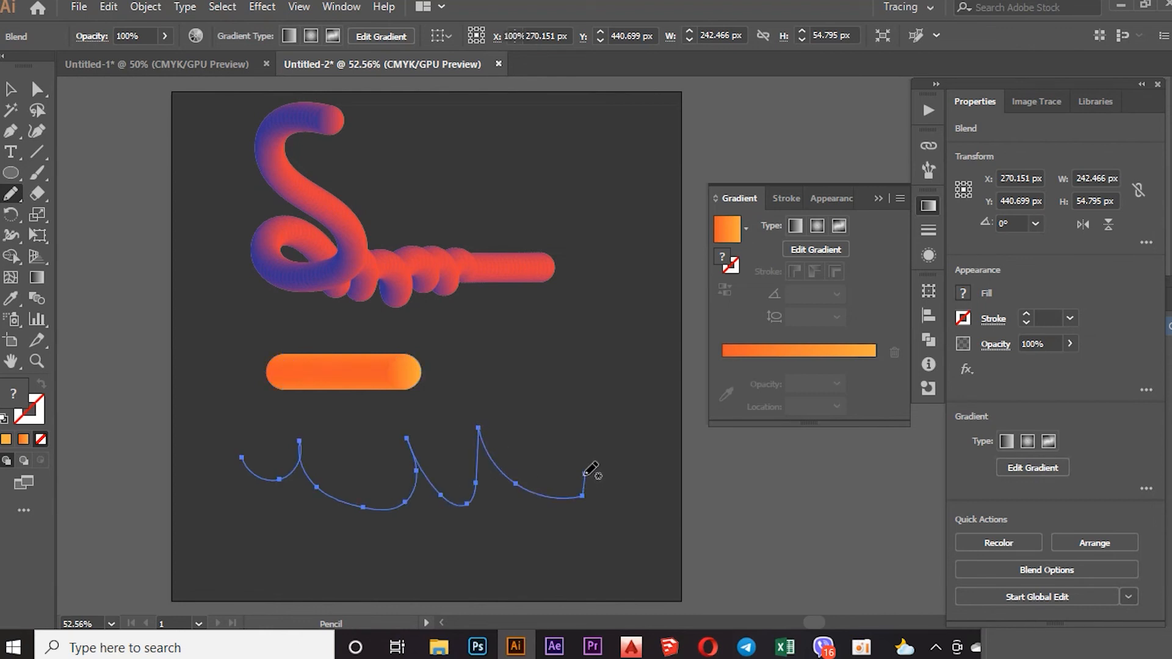
pyautogui.hotkey('ctrl', 'z')
pyautogui.moveTo(253, 451)
pyautogui.mouseDown()
pyautogui.moveTo(294, 450)
pyautogui.moveTo(295, 436)
pyautogui.moveTo(283, 465)
pyautogui.moveTo(324, 573)
pyautogui.moveTo(371, 437)
pyautogui.moveTo(416, 565)
pyautogui.moveTo(475, 410)
pyautogui.moveTo(497, 502)
pyautogui.moveTo(592, 521)
pyautogui.mouseUp()
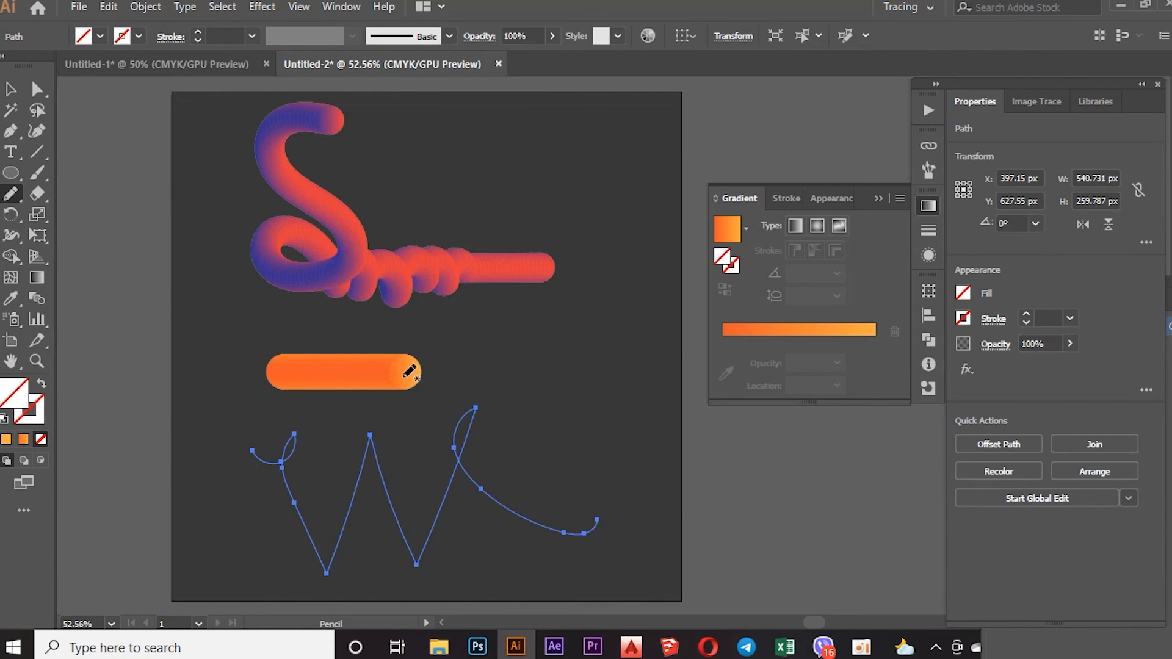
# Replace the spine of the orange blend with the freehand W-shaped path
pyautogui.click(12, 91)
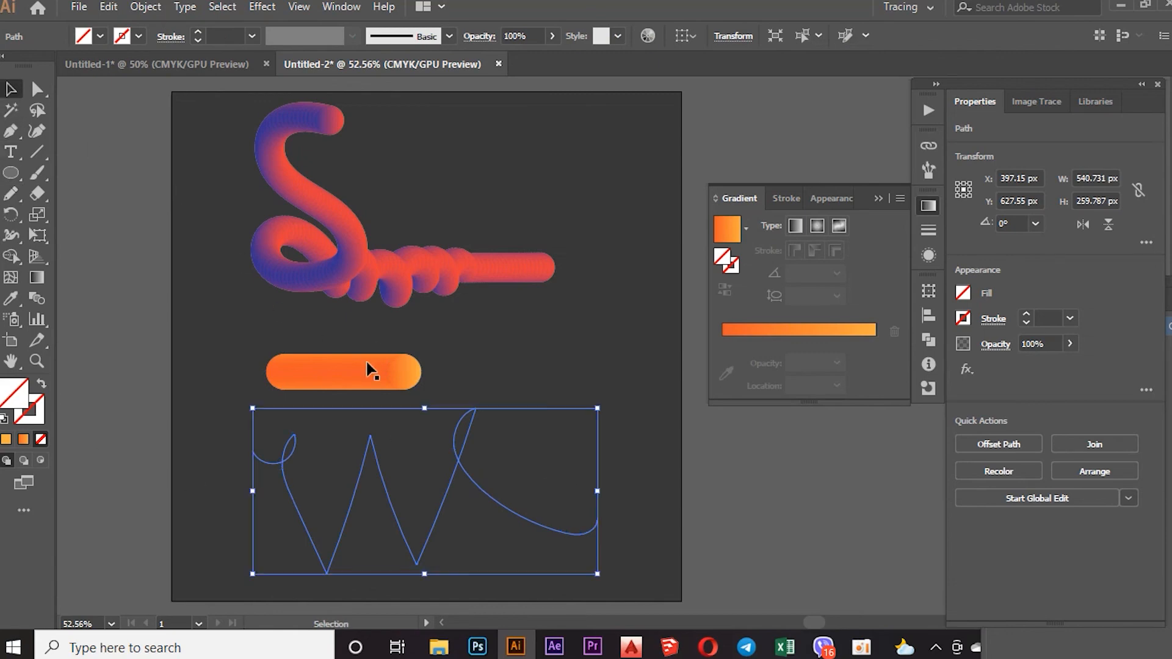
pyautogui.keyDown('shift'); pyautogui.click(369, 381); pyautogui.keyUp('shift')
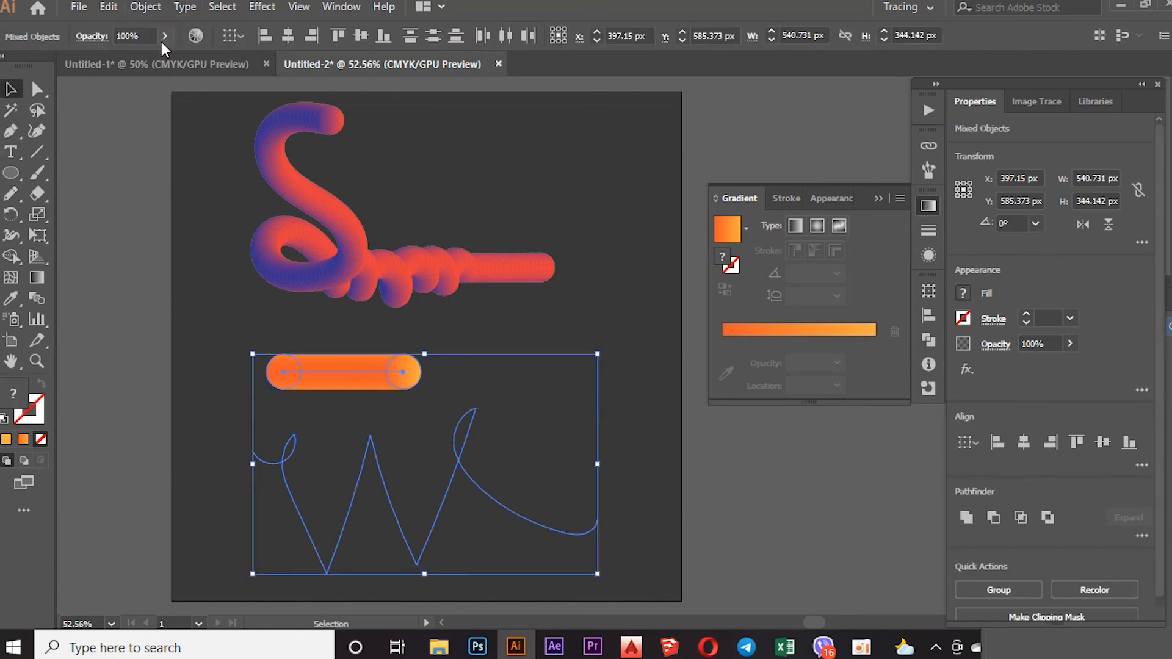
pyautogui.click(145, 8)
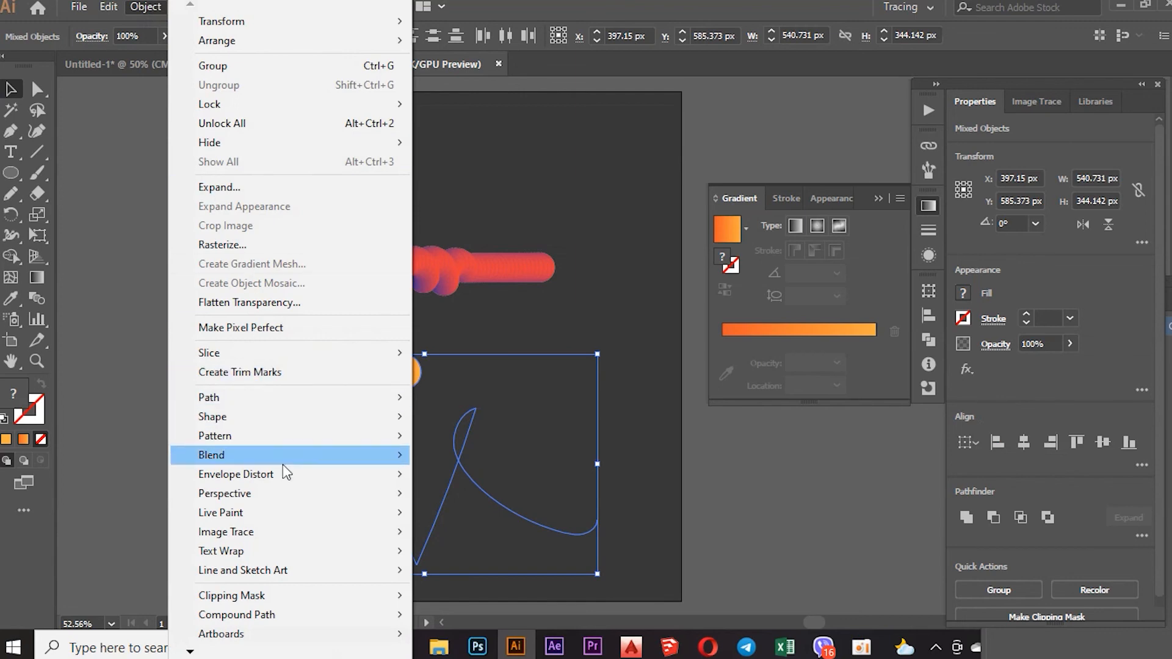
pyautogui.moveTo(322, 462)
pyautogui.click(466, 549)
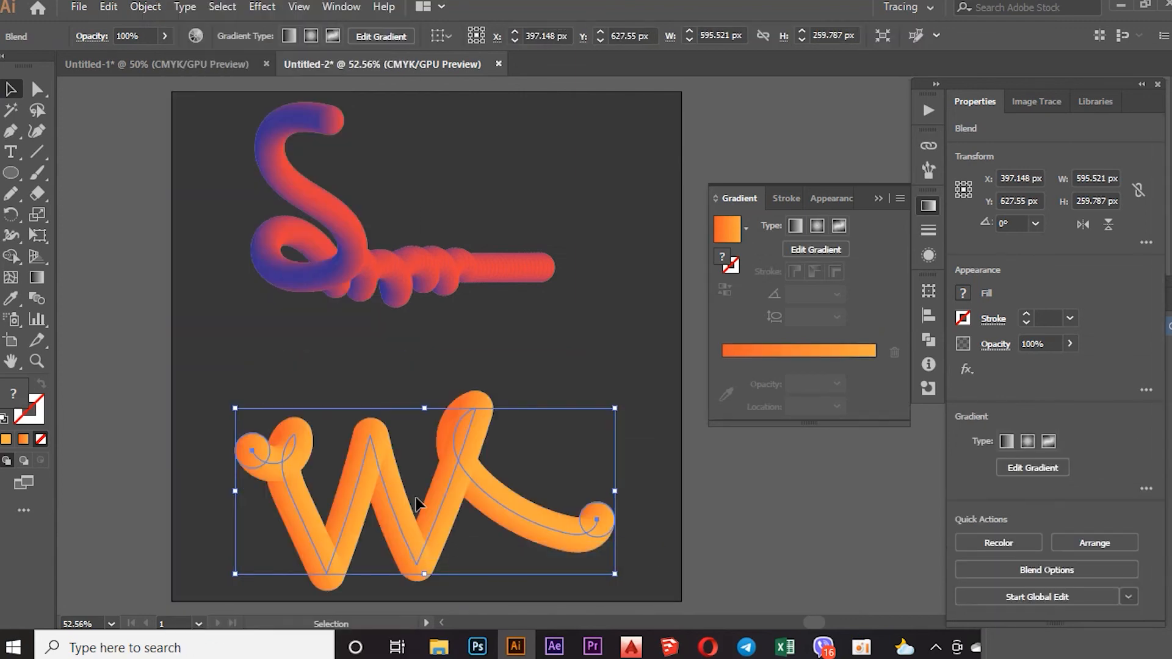
# Reposition the S-shaped blend to about X 374, Y 170 px and the W-shaped blend to about X 405, Y 539 px
pyautogui.moveTo(390, 509); pyautogui.dragTo(388, 406)
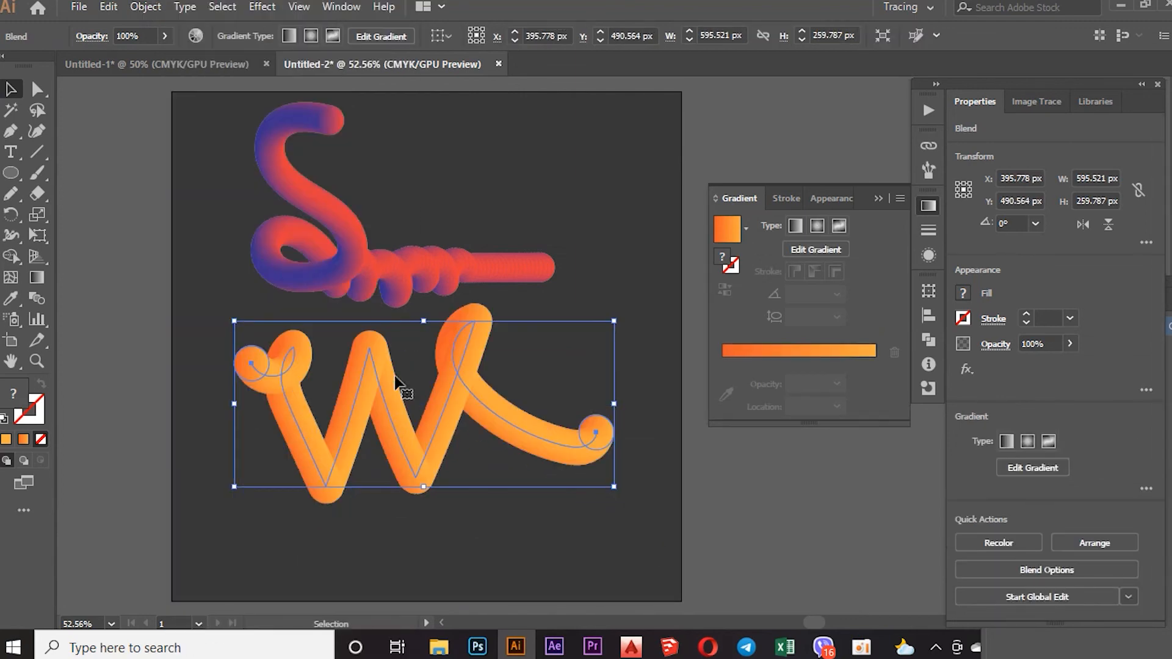
pyautogui.click(390, 273)
pyautogui.moveTo(390, 273); pyautogui.dragTo(407, 272)
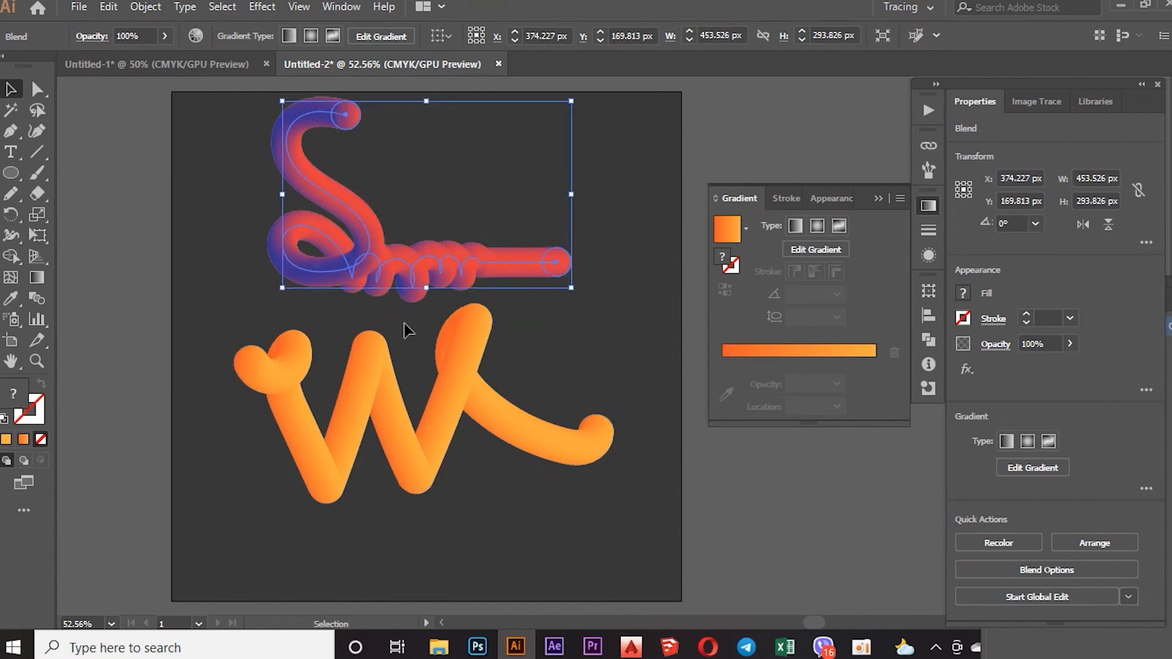
pyautogui.moveTo(398, 449); pyautogui.dragTo(404, 478)
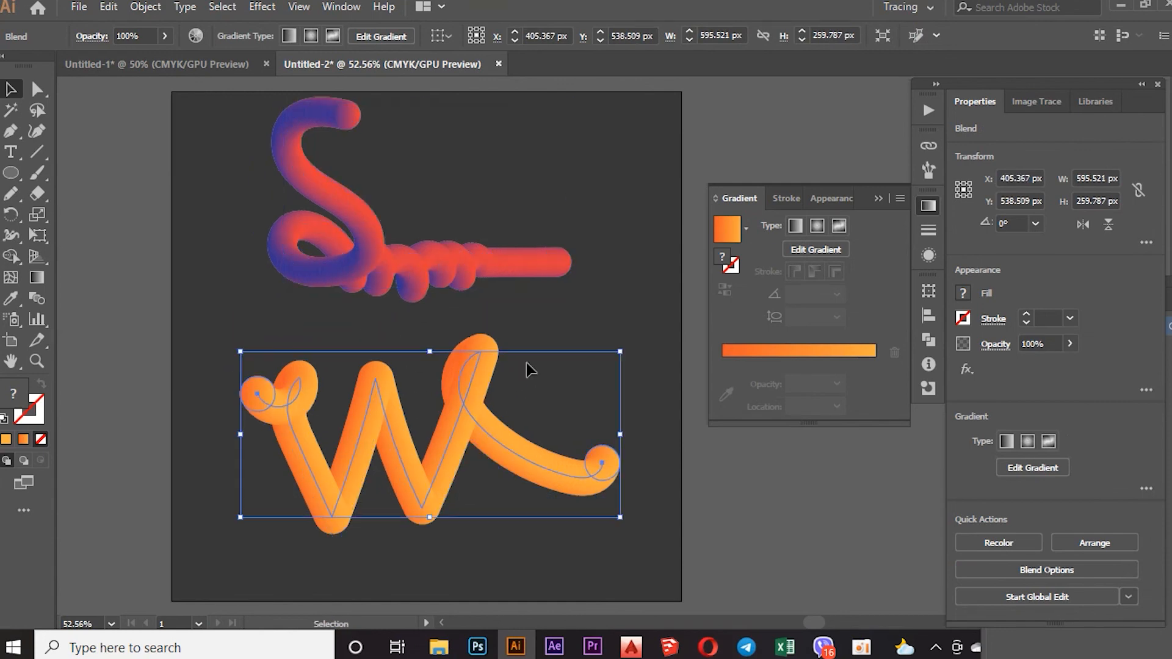
pyautogui.click(578, 247)
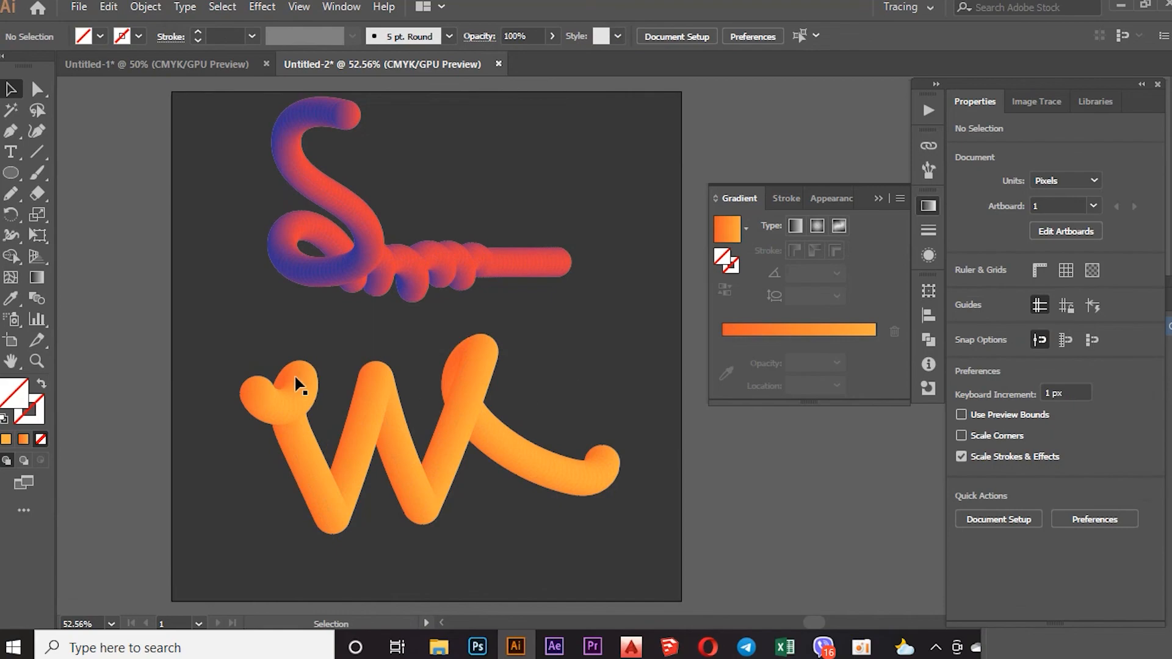